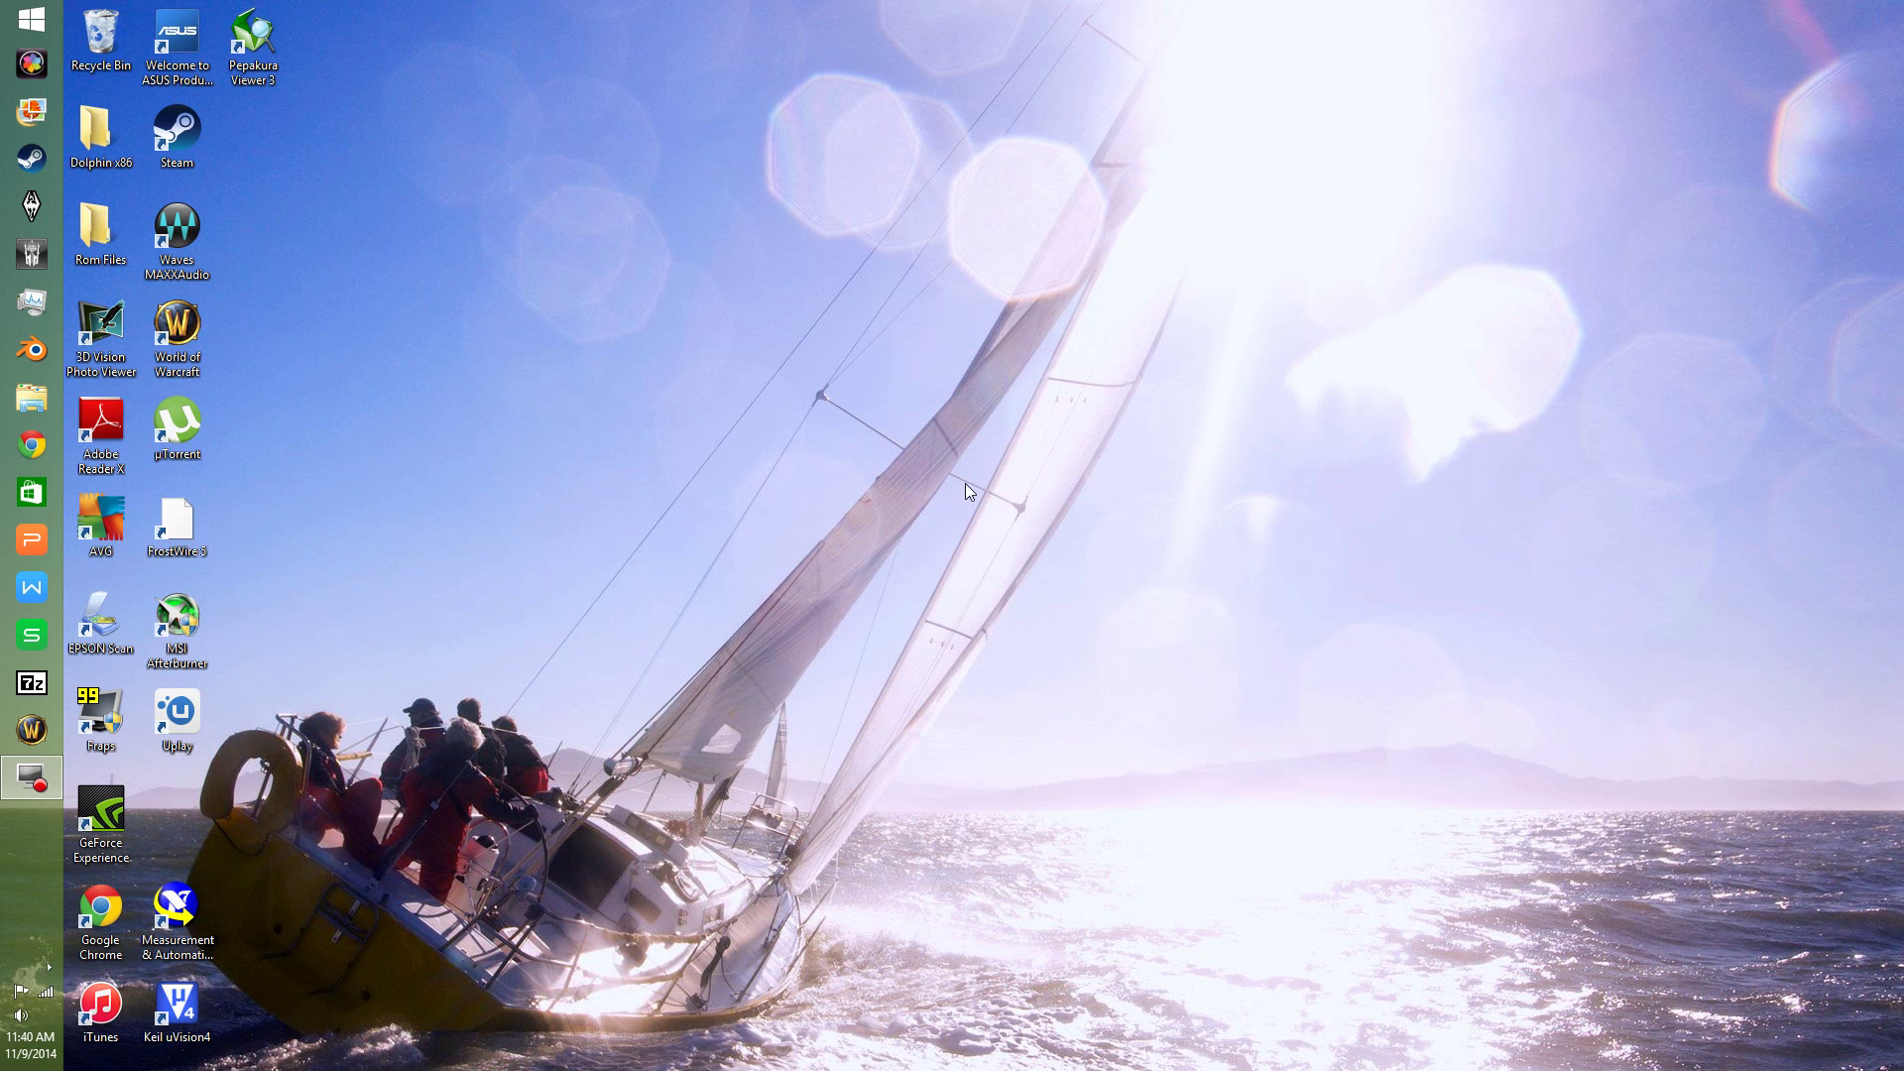
Open Google Chrome, move its window aside and search the web for "Cheat Engine"
drag(381, 351, 1049, 740)
click(31, 448)
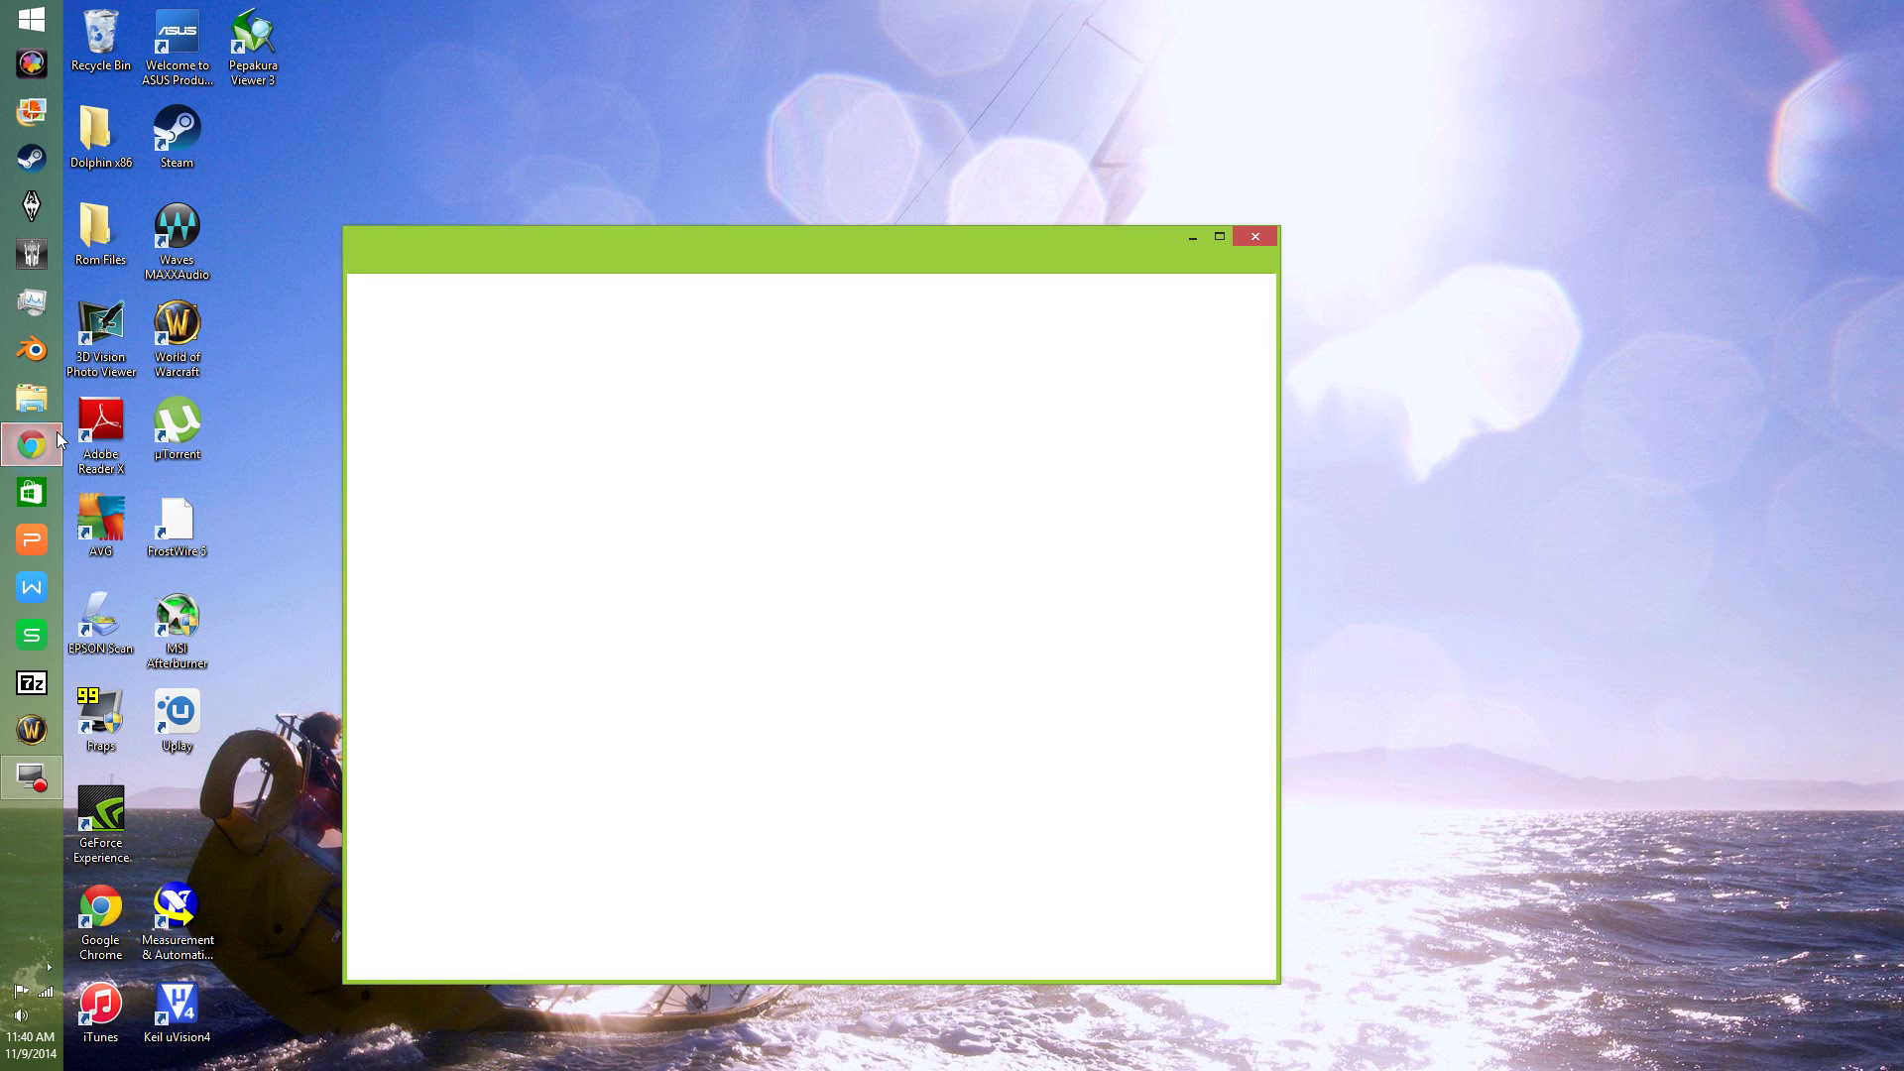
mouse_move(32, 449)
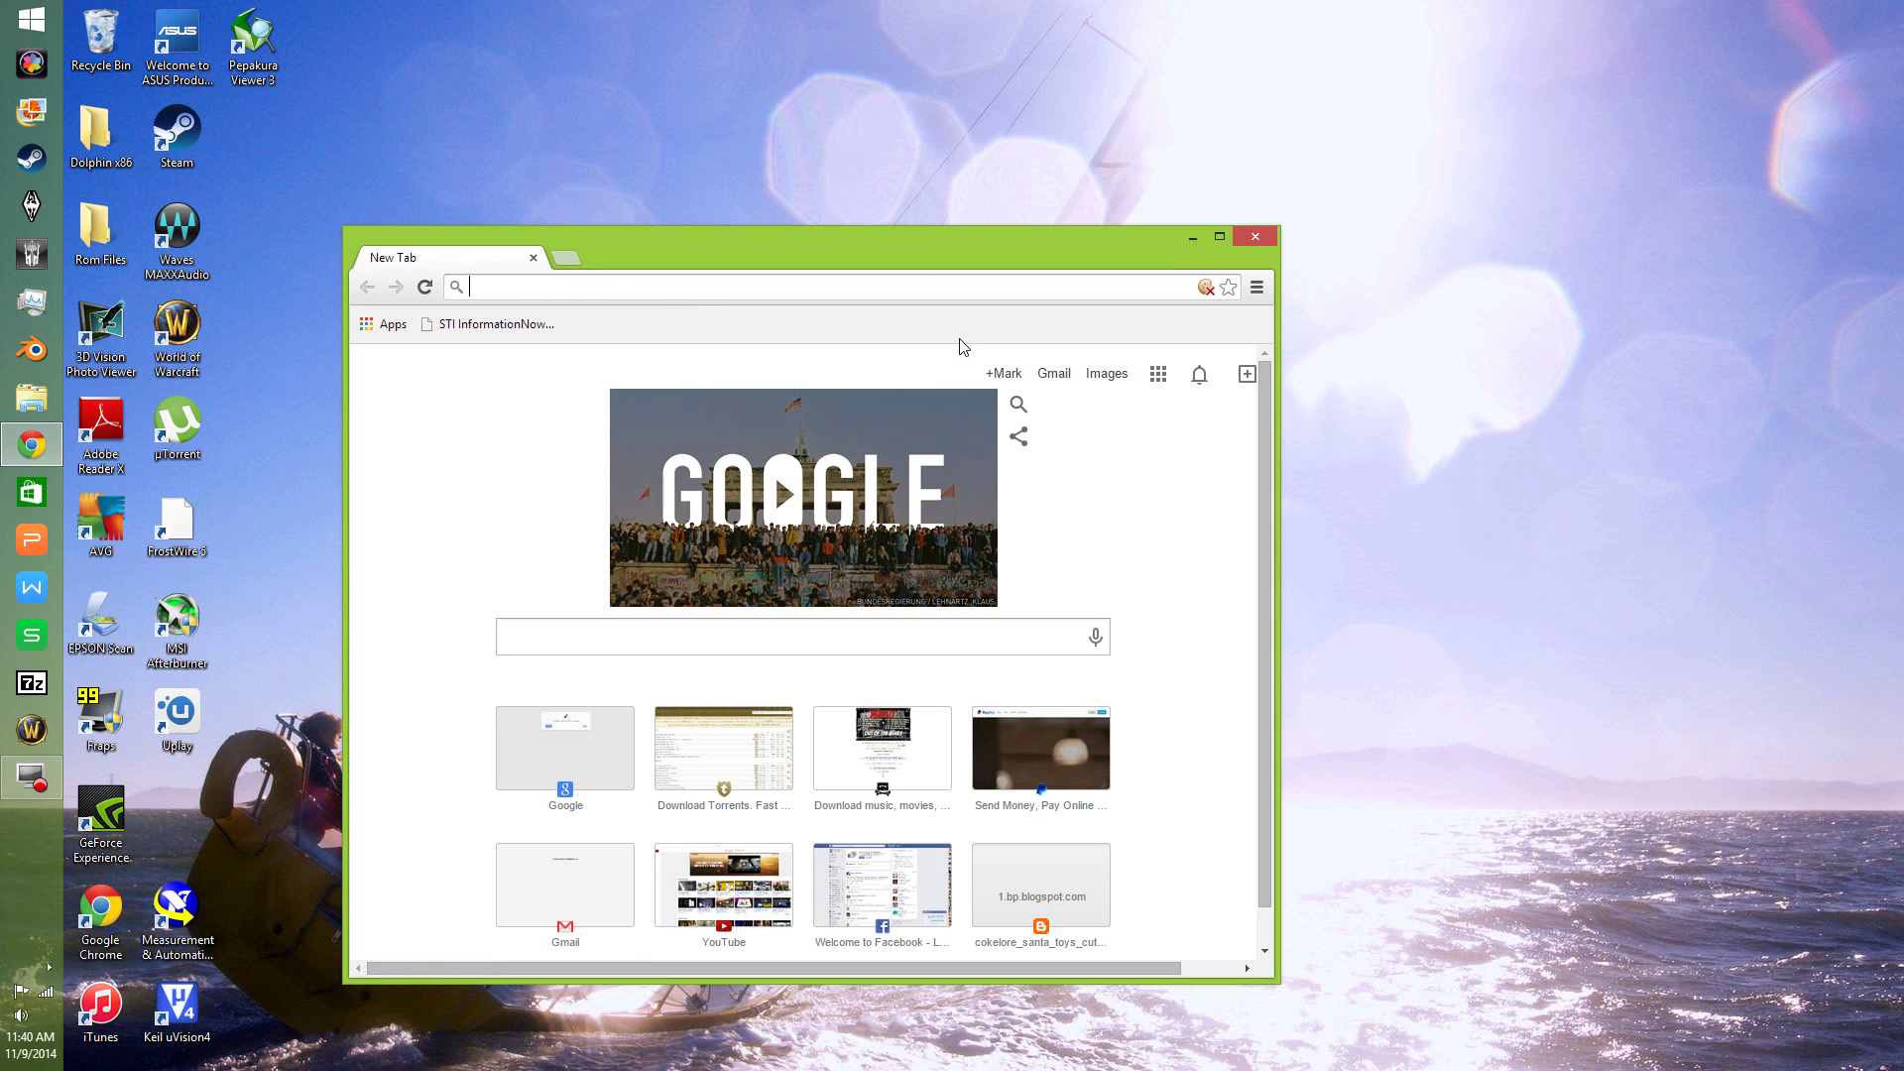
drag(595, 260, 1094, 193)
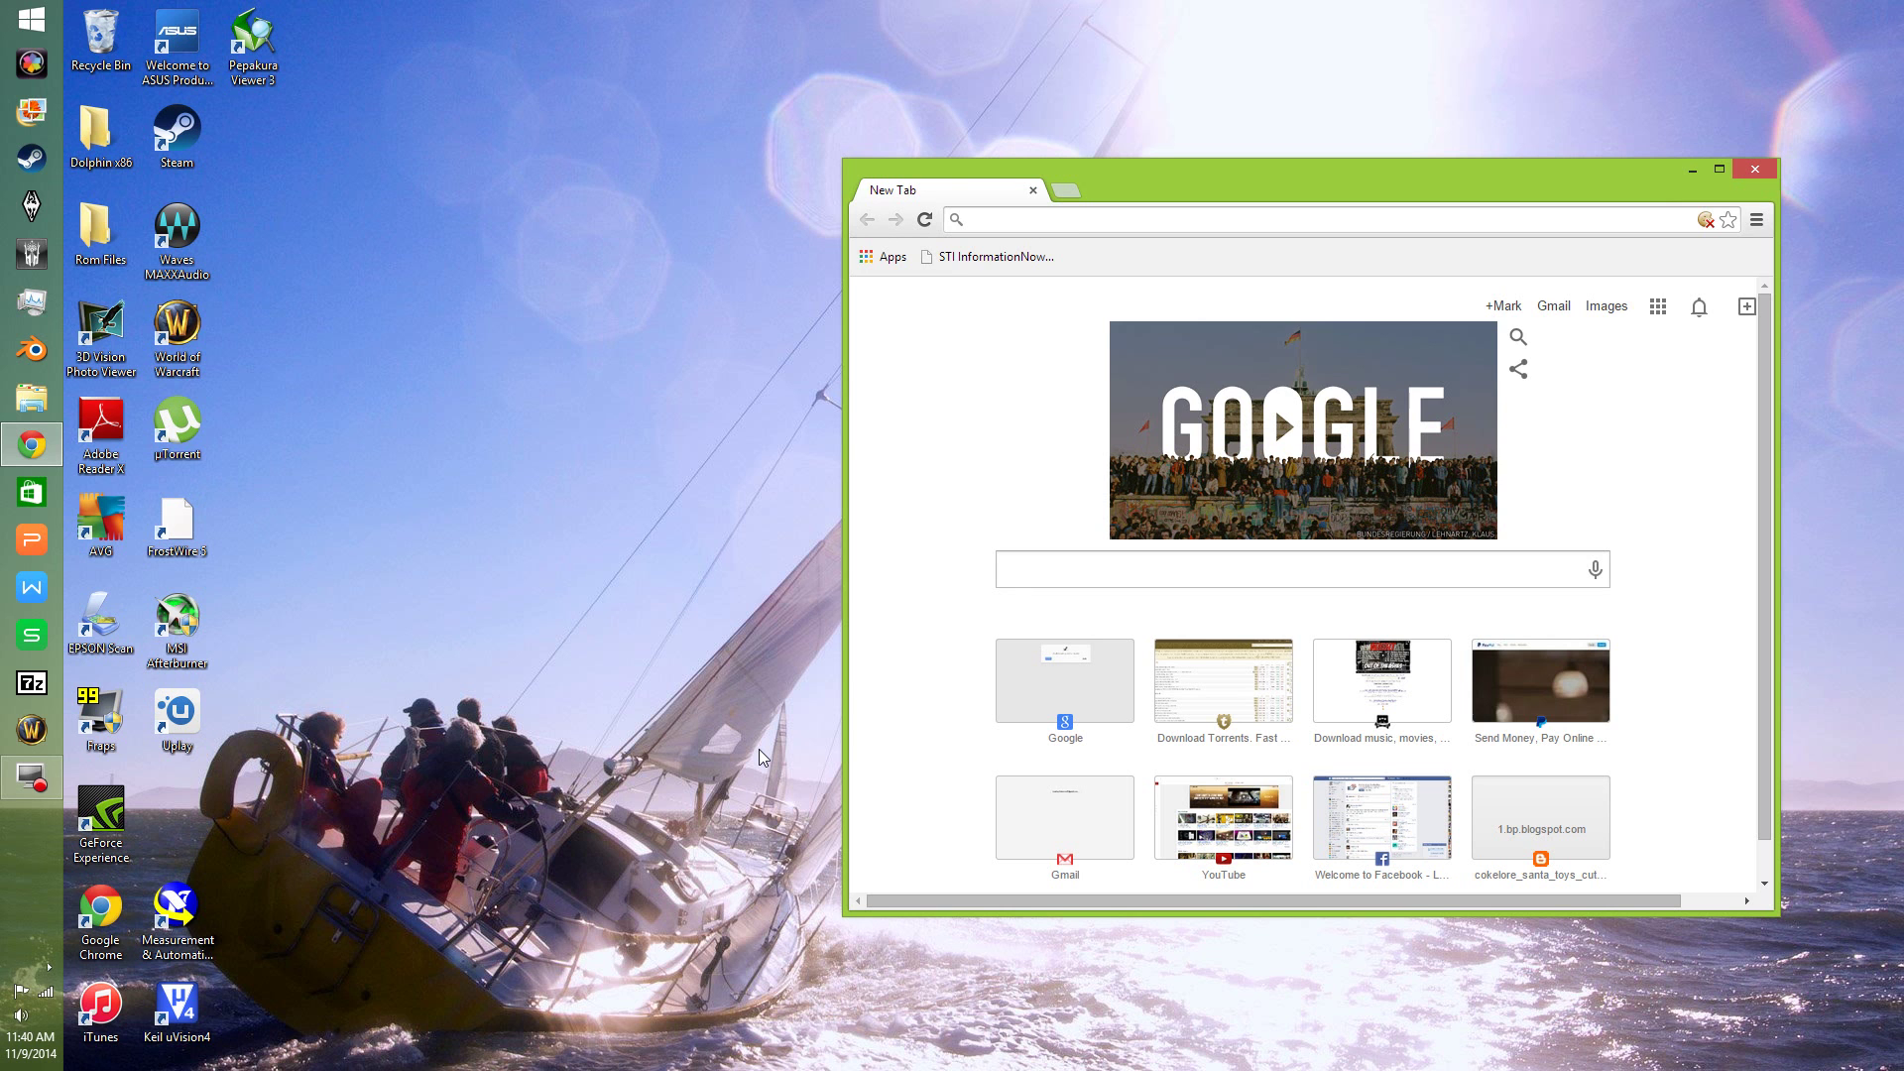
text(Cheat Engine)
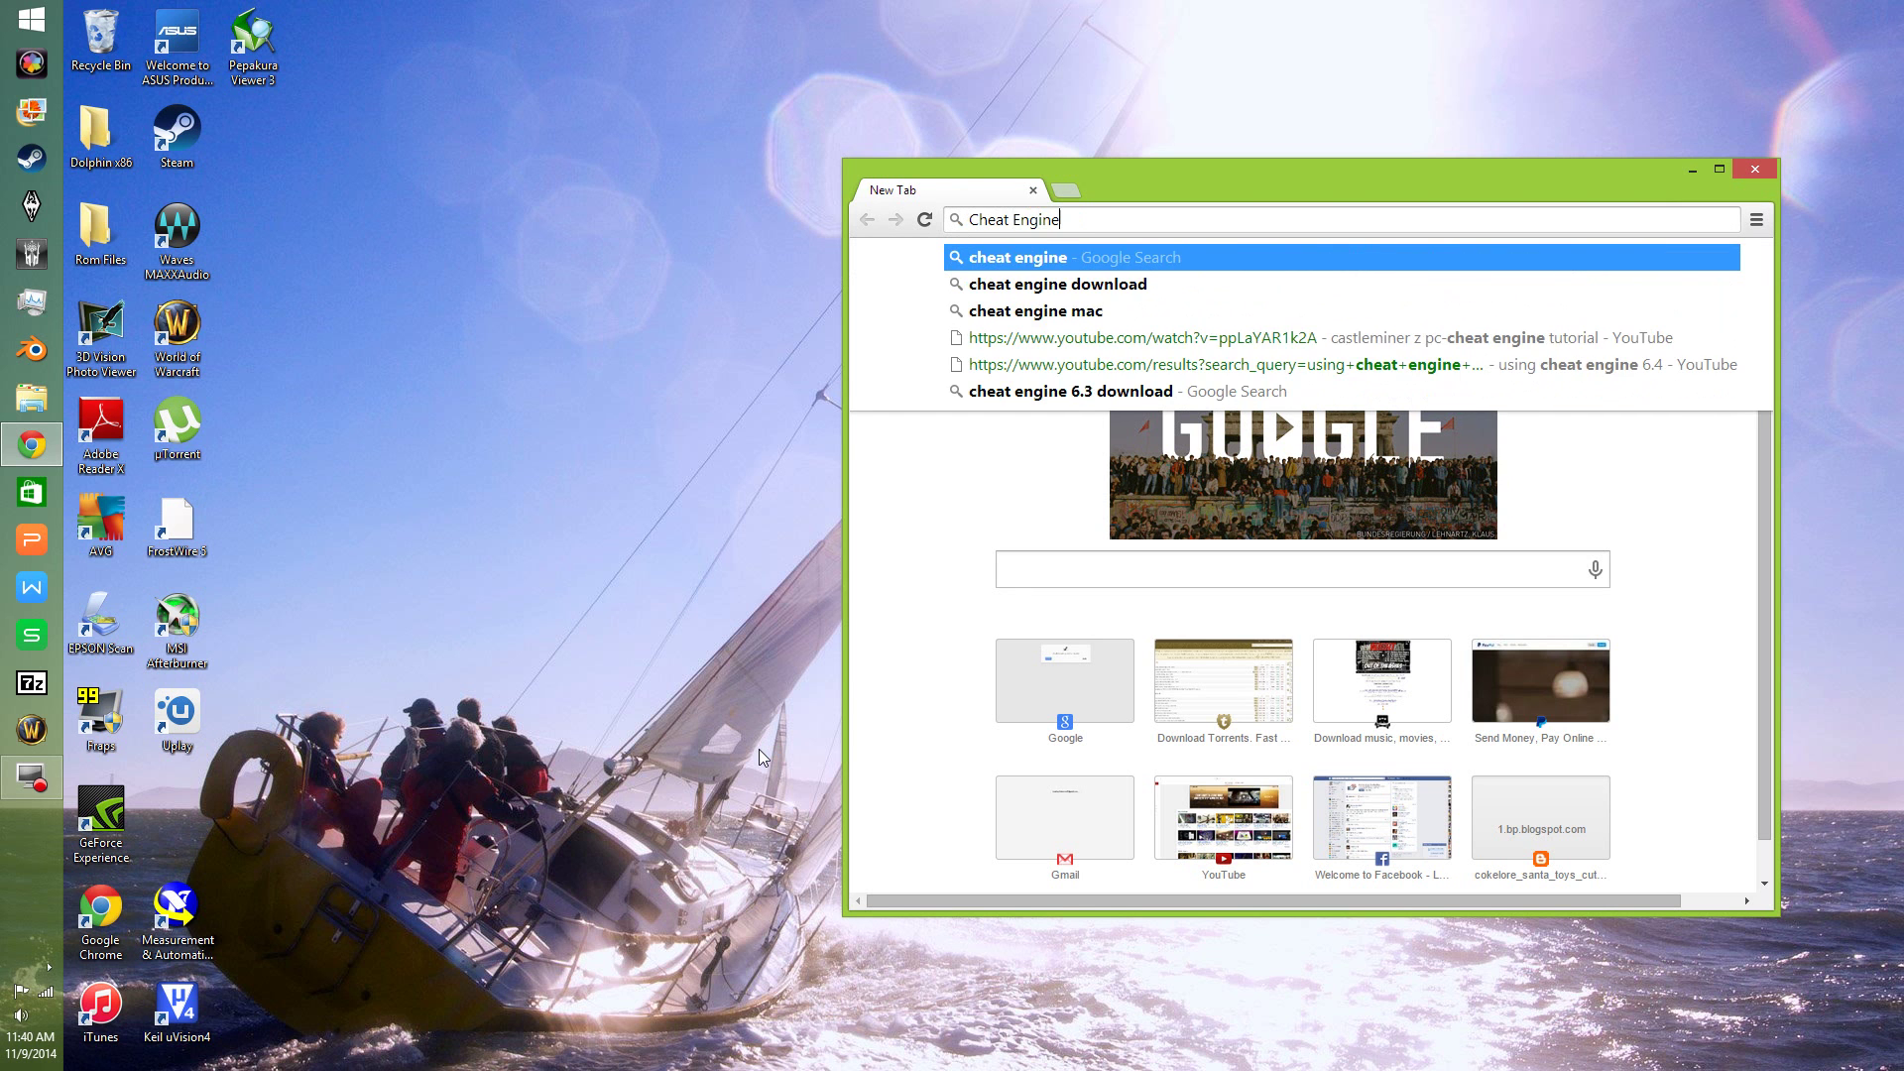
key(Return)
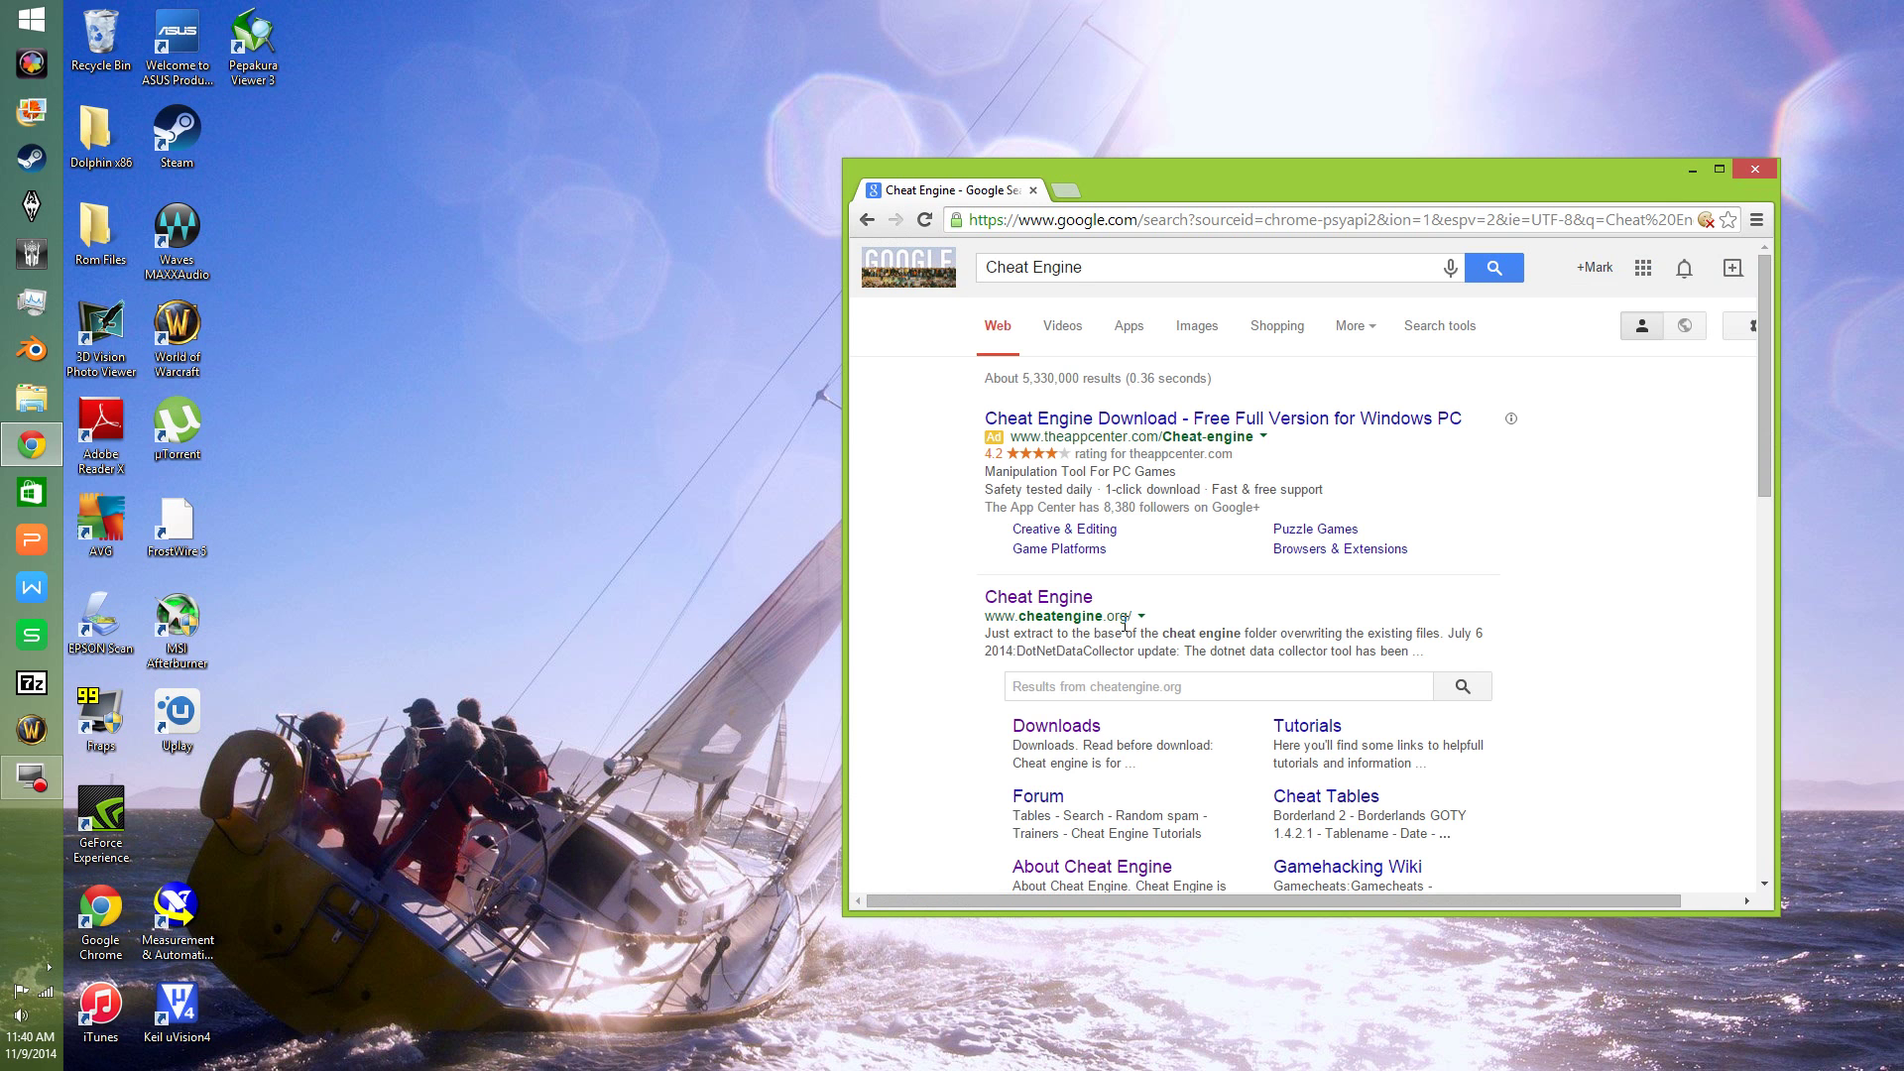
Open the Downloads page of cheatengine.org in a maximized window and try to download Cheat Engine 6.4
click(1054, 727)
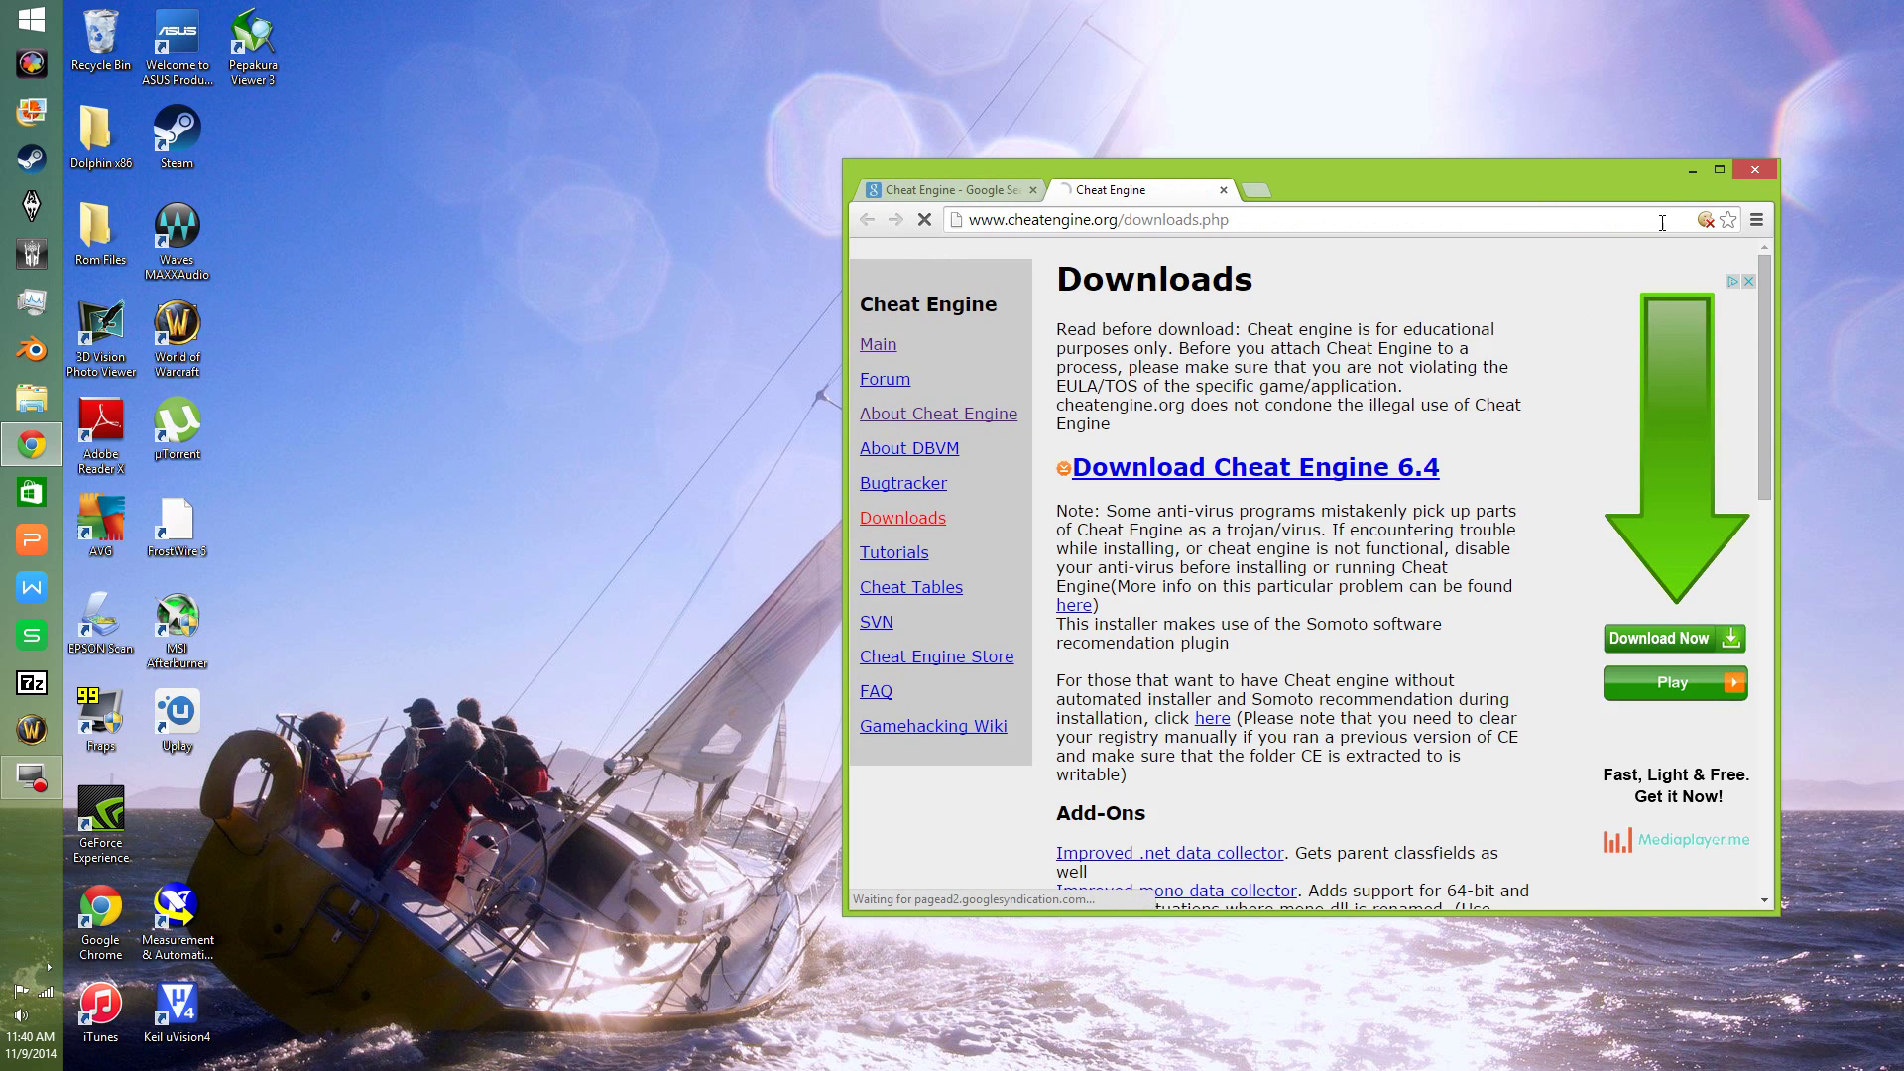
click(1720, 171)
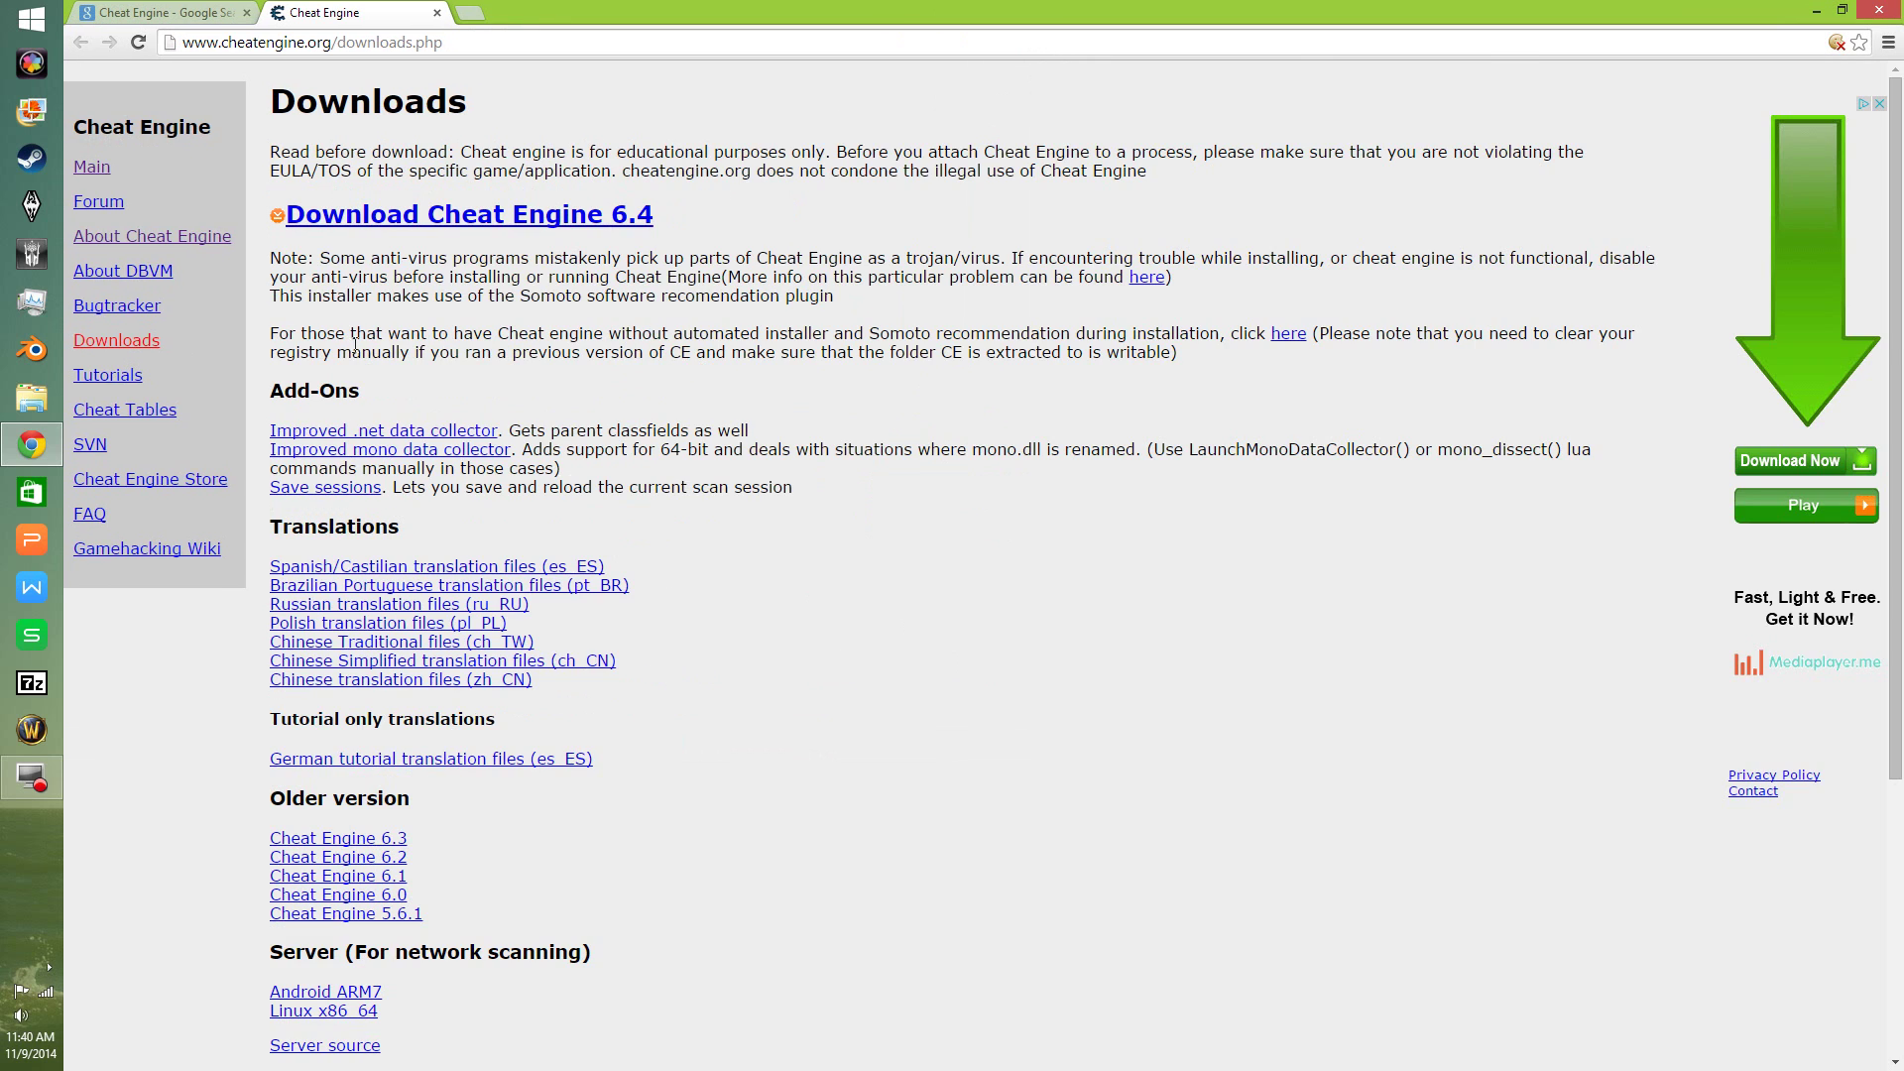
scroll(450, 419, down, 5)
scroll(521, 509, up, 5)
click(528, 232)
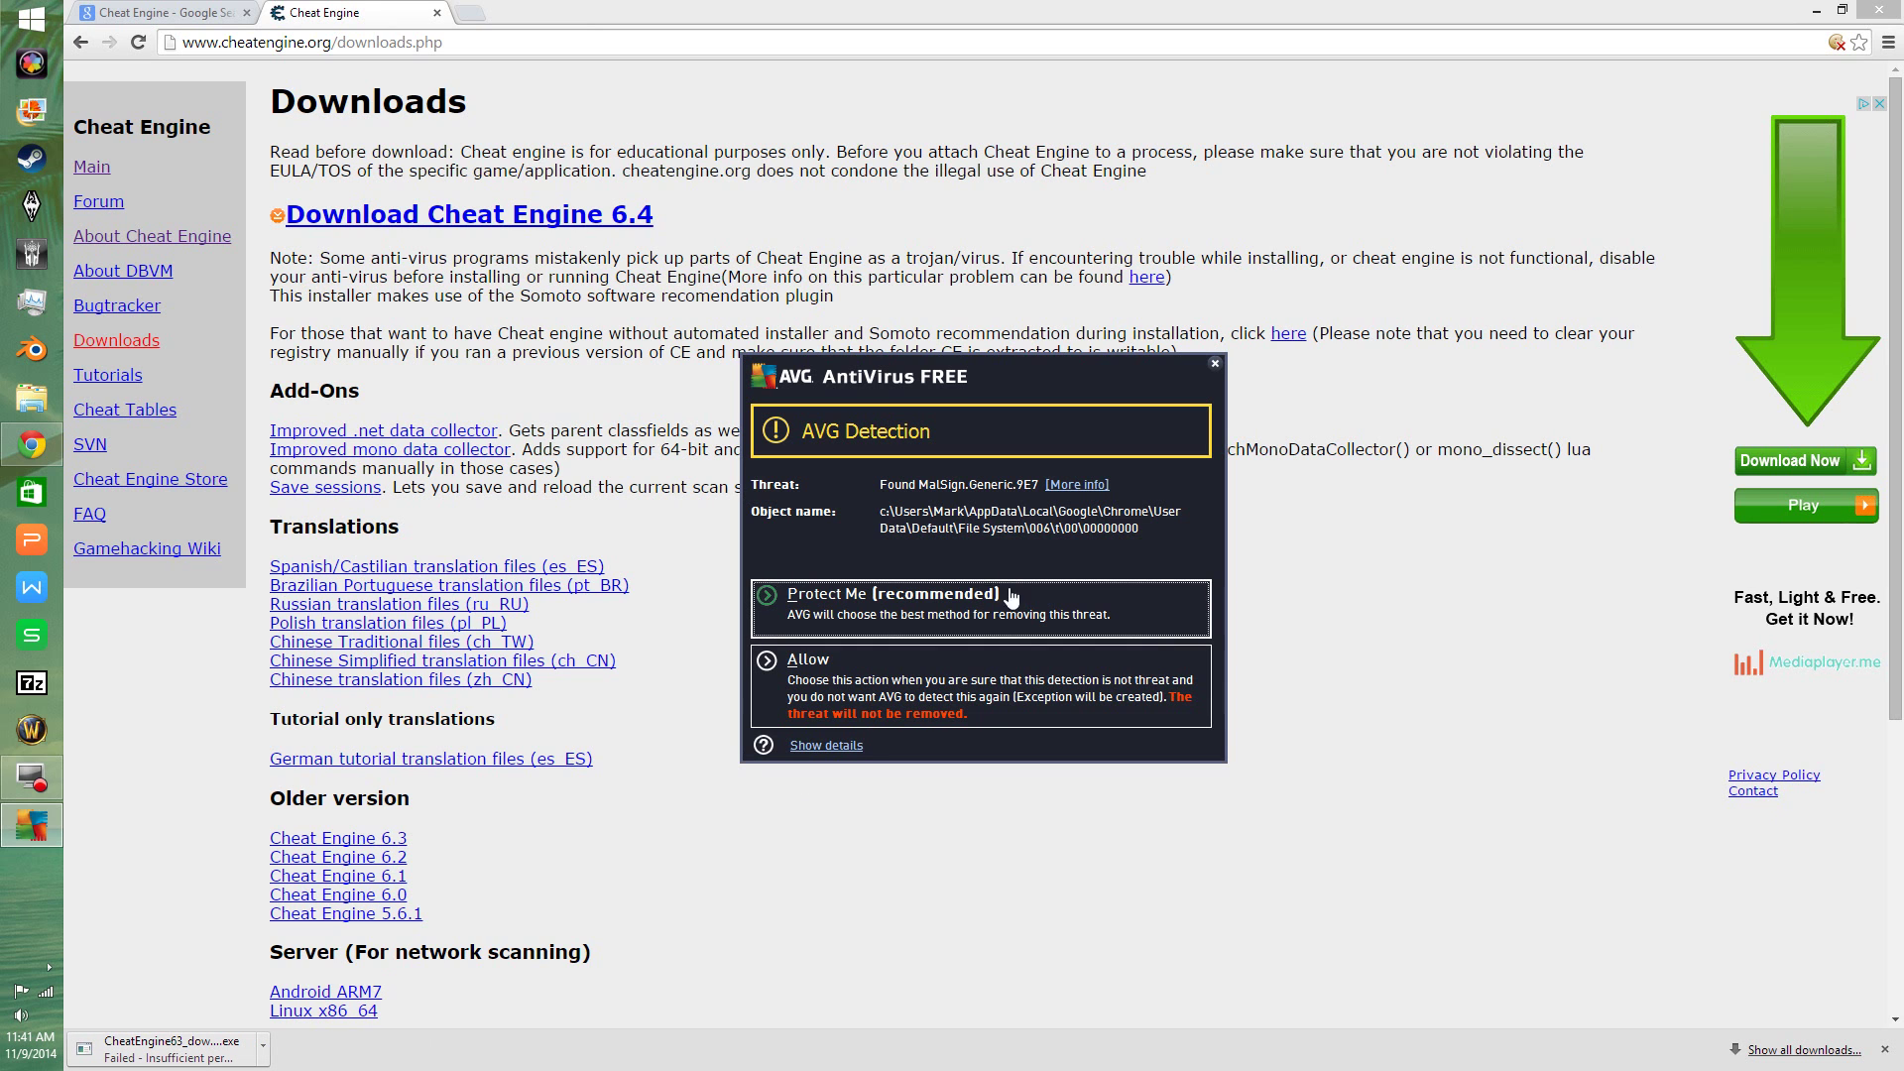
Read AVG's online information about the detected threat, dismissing the detection alert and closing the information page
click(1078, 486)
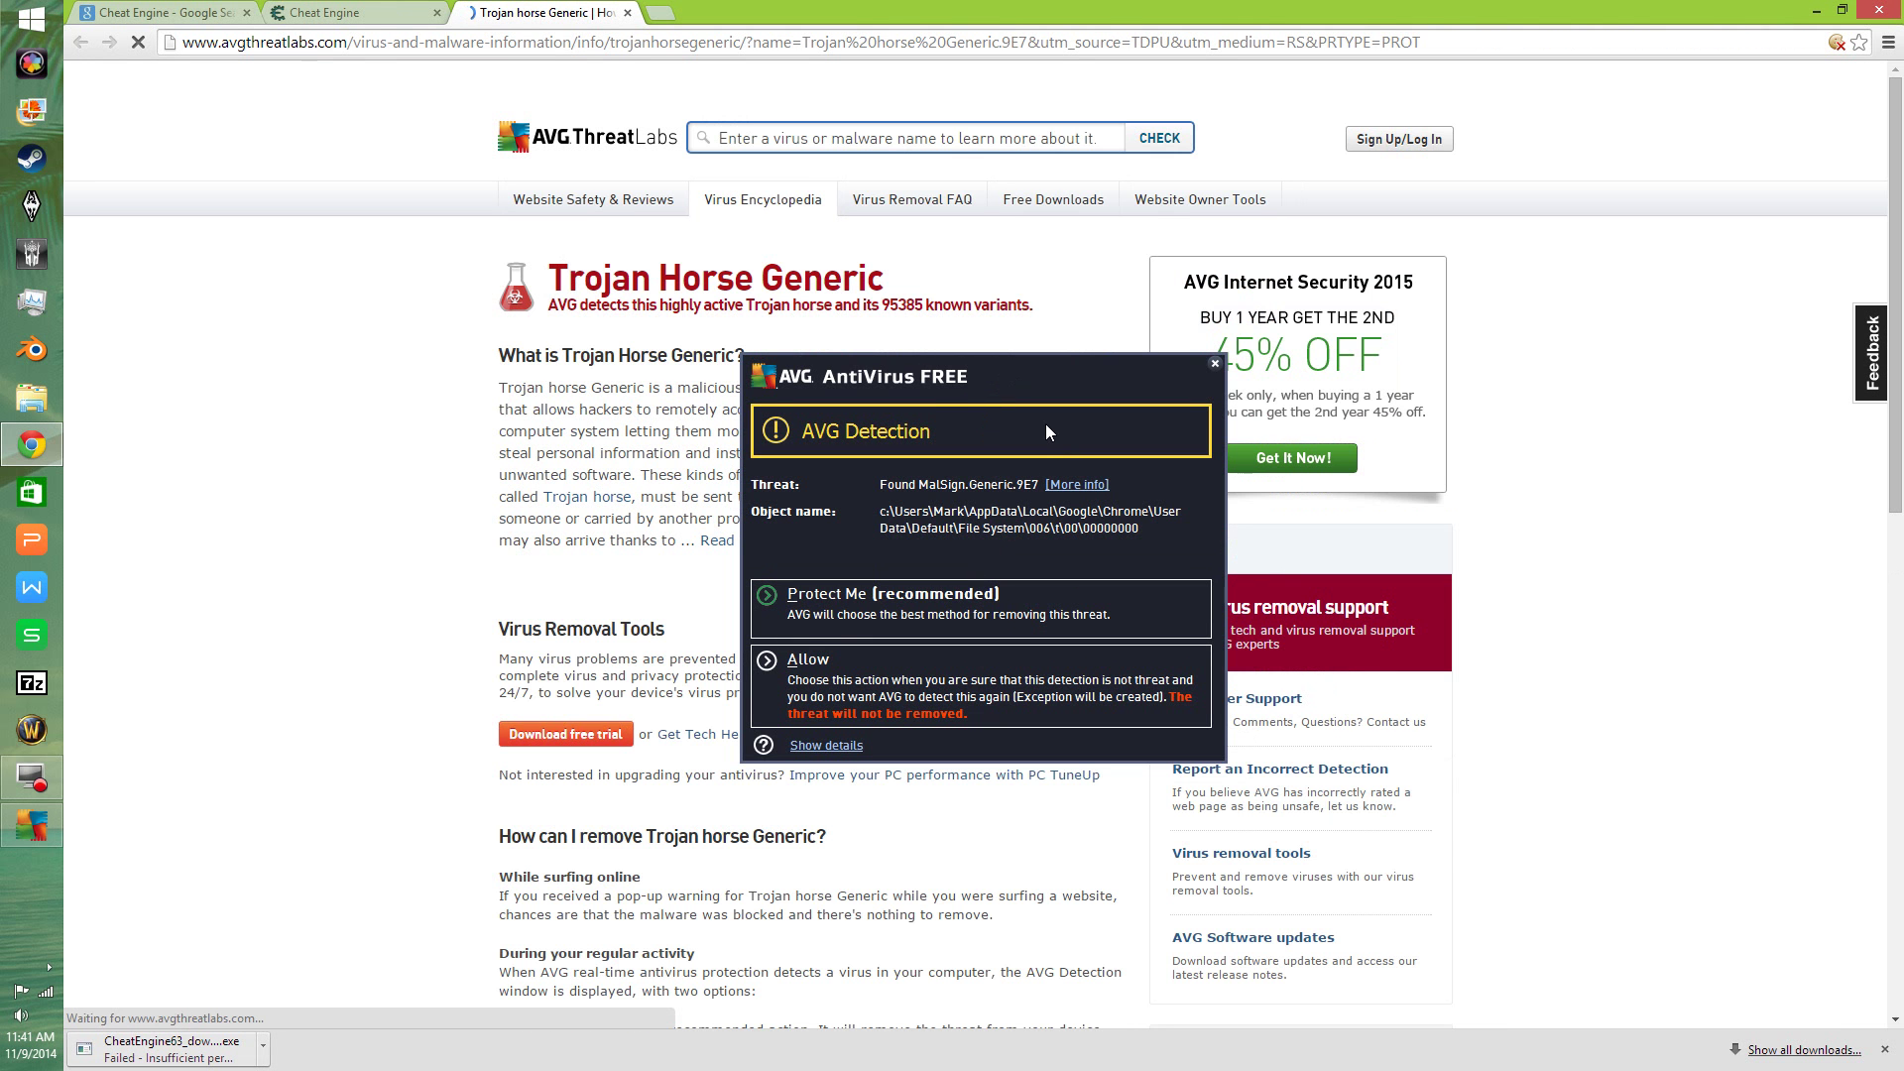
click(1215, 364)
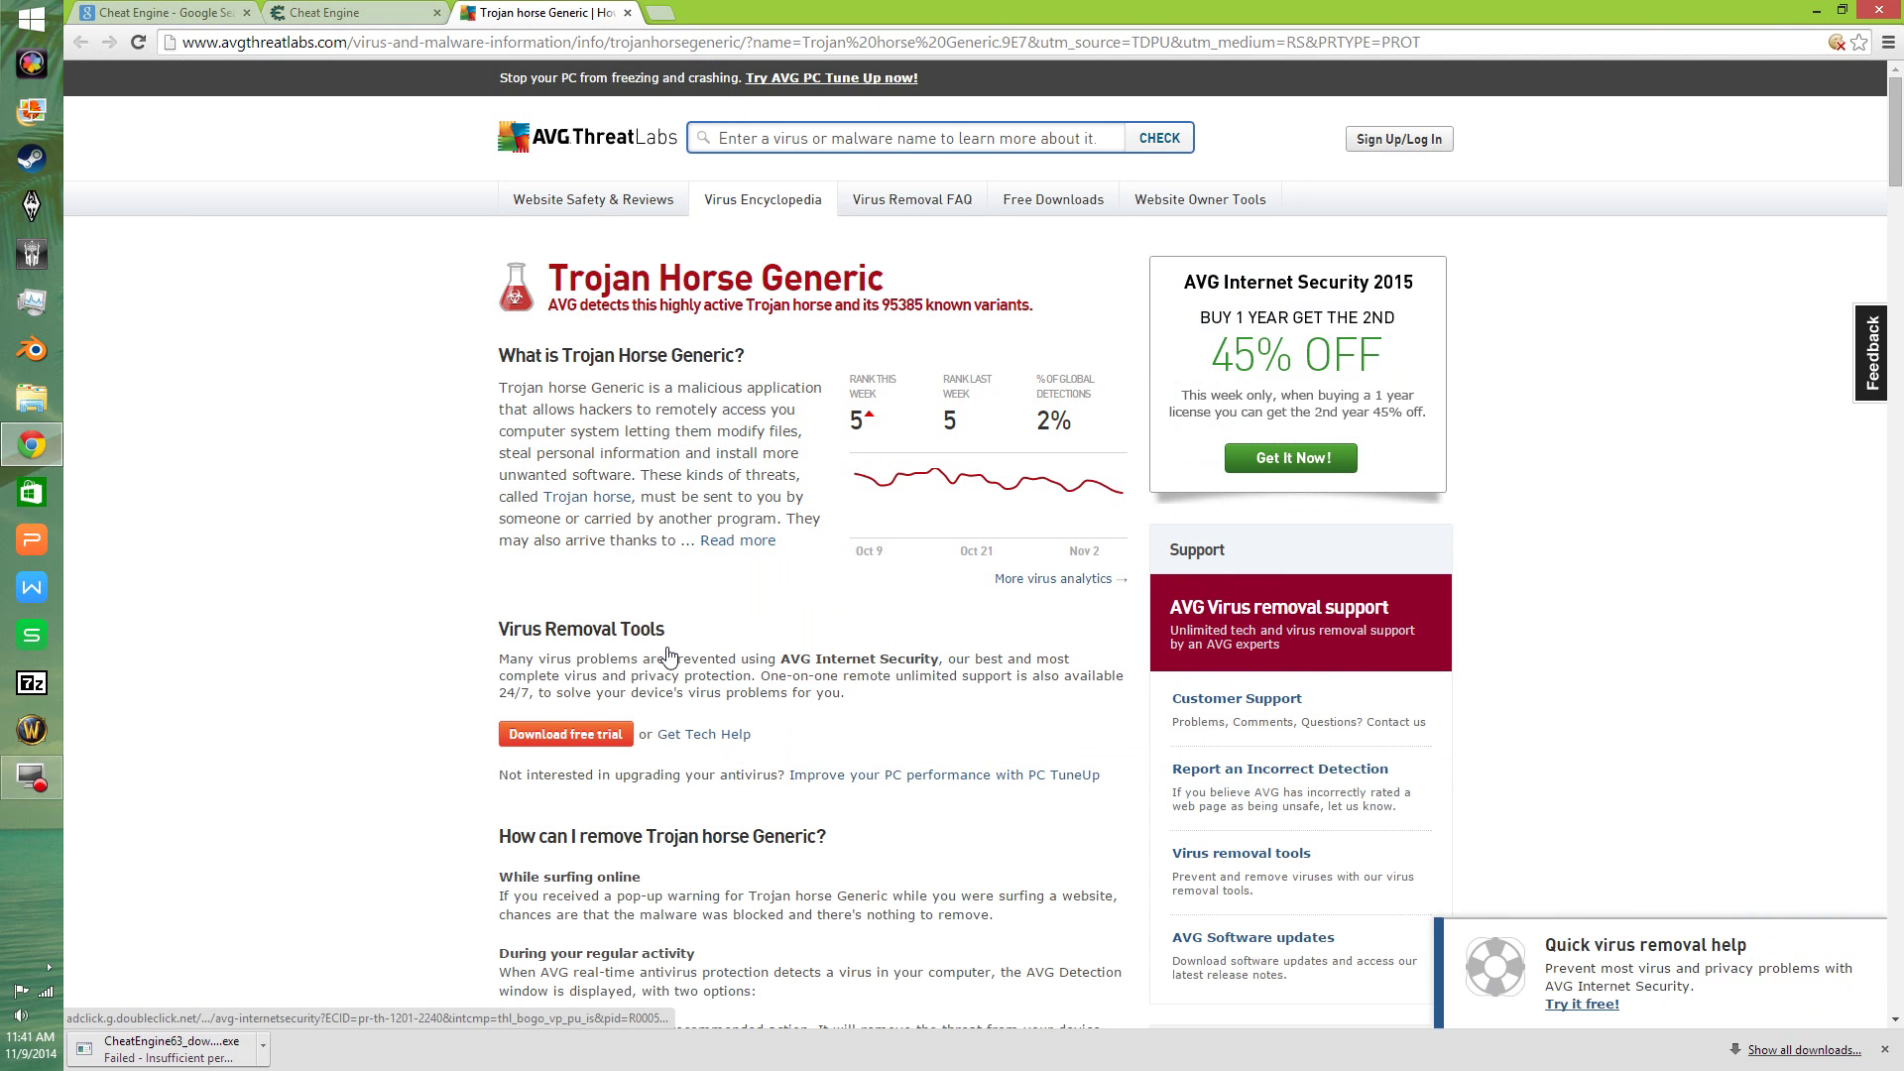
scroll(729, 589, down, 2)
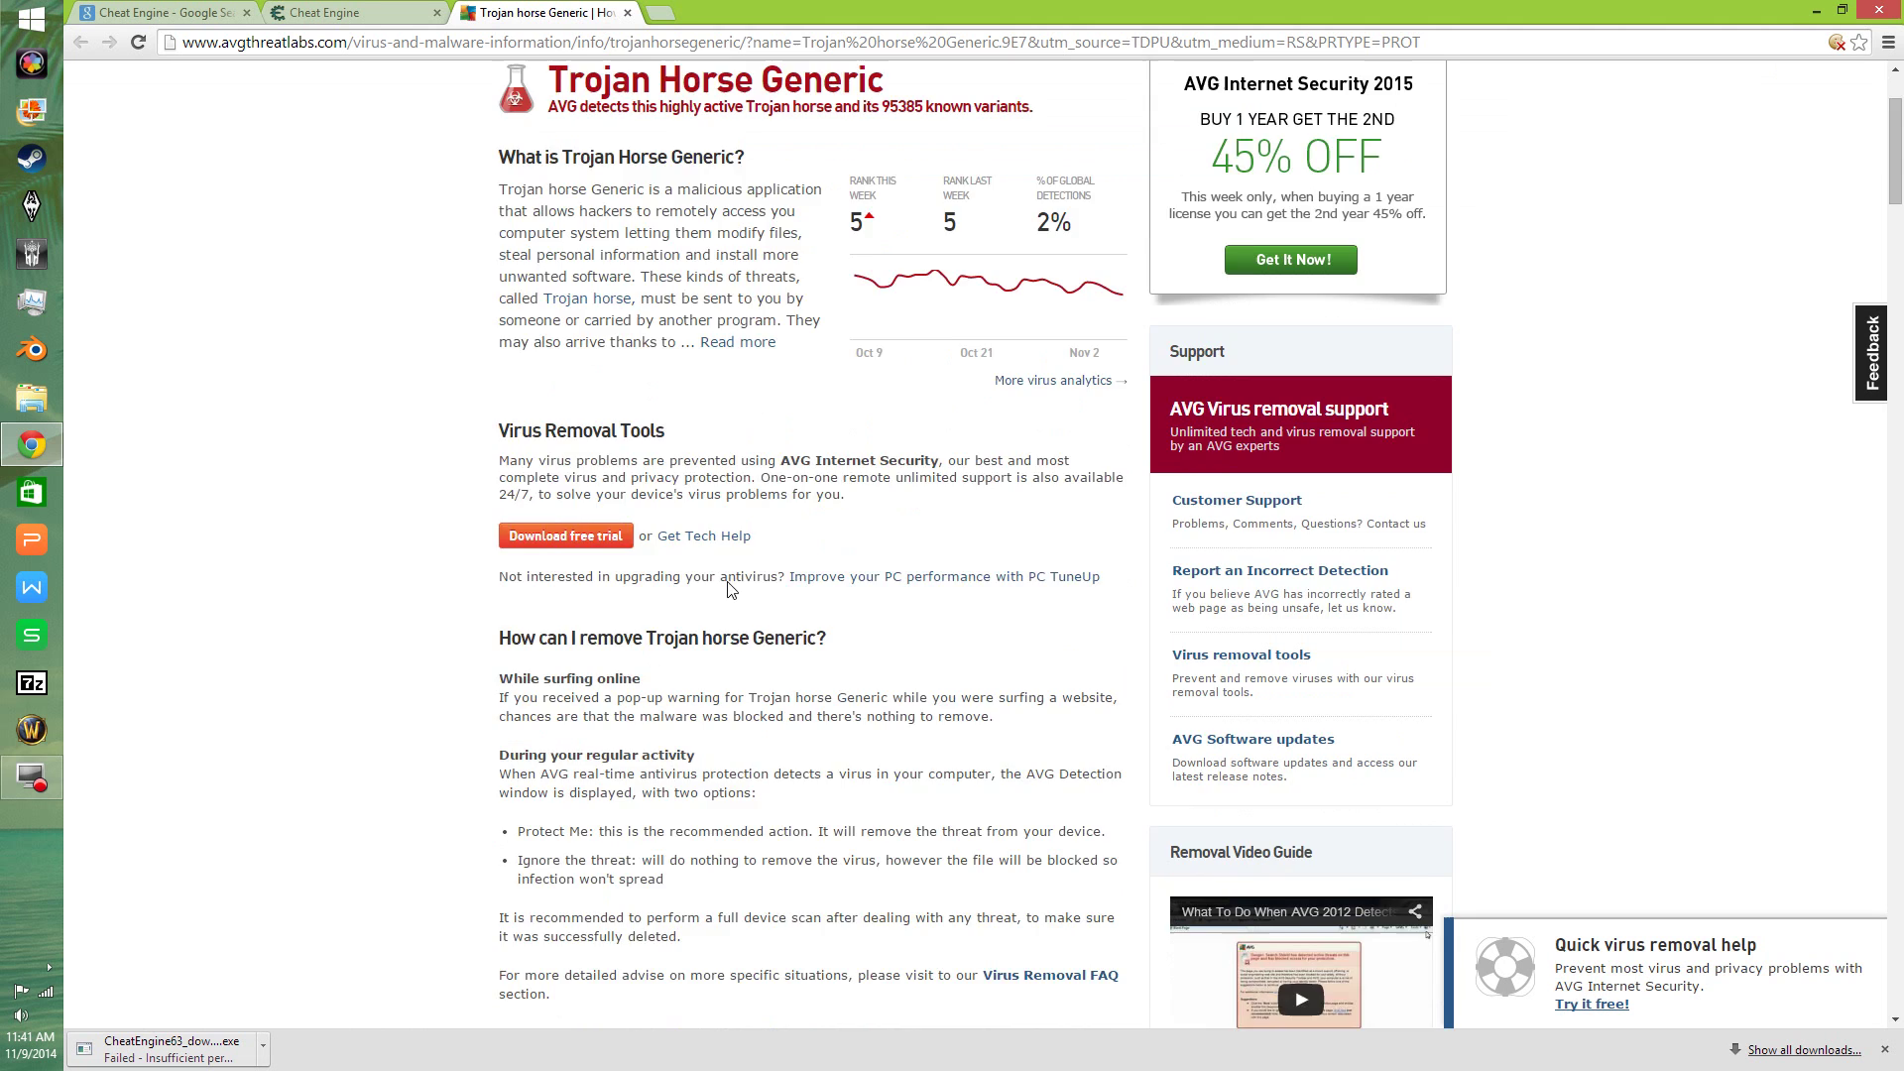
scroll(728, 589, down, 3)
scroll(759, 759, up, 5)
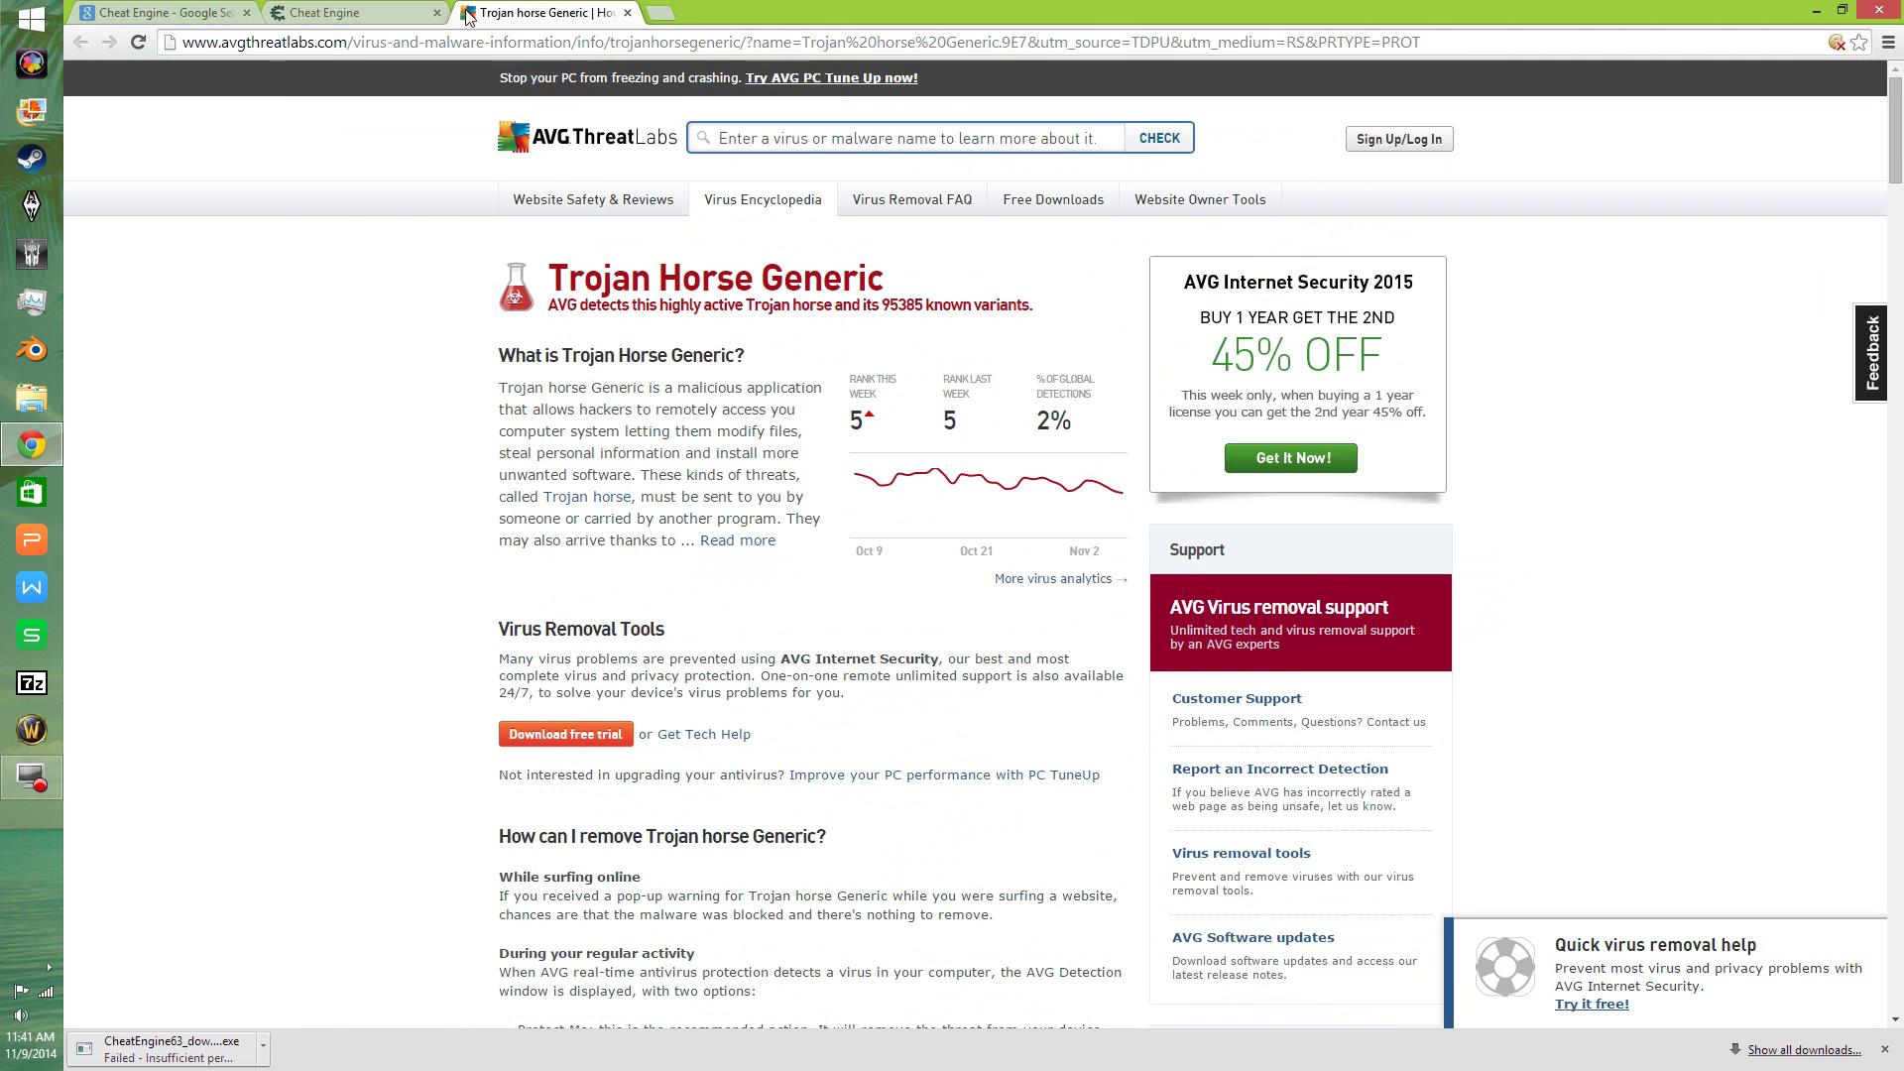
click(627, 13)
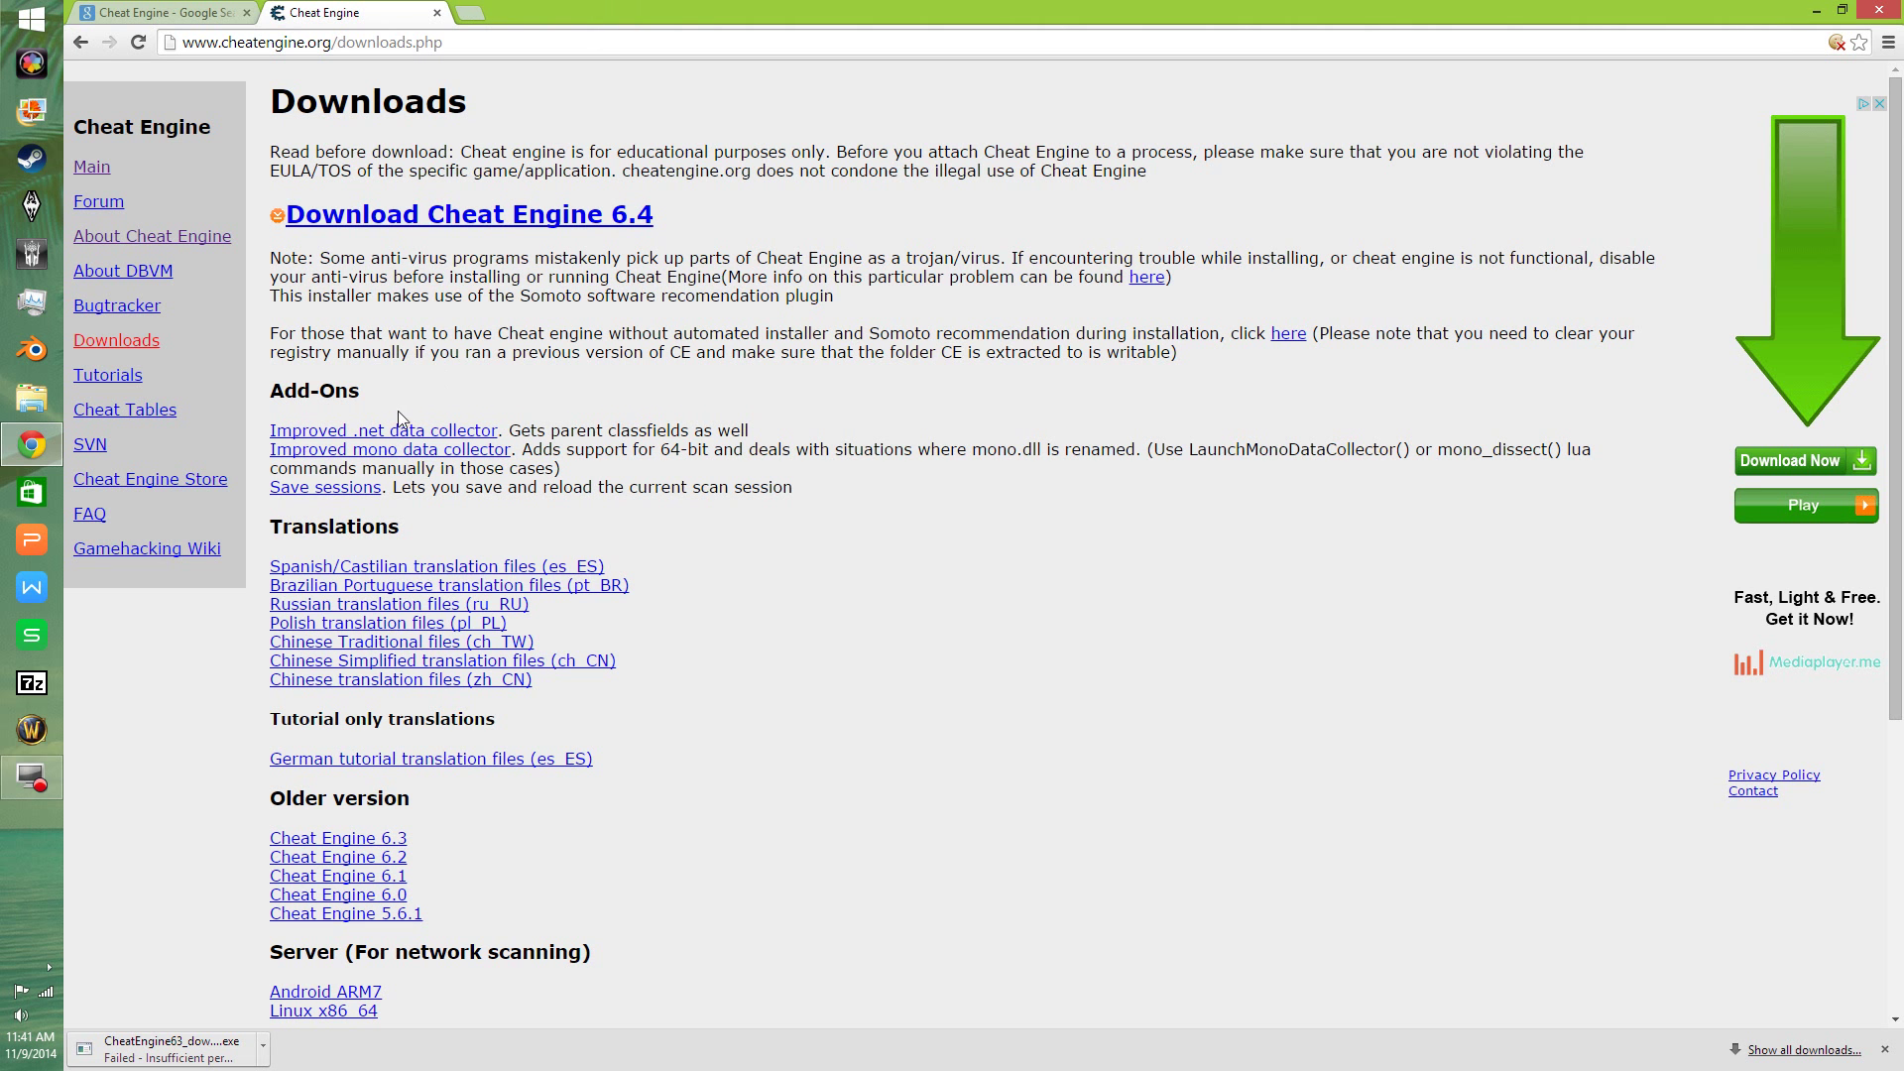
Examine the download page's notes on the Somoto installer and the version without the automated installer
drag(380, 256, 789, 296)
click(977, 292)
click(788, 384)
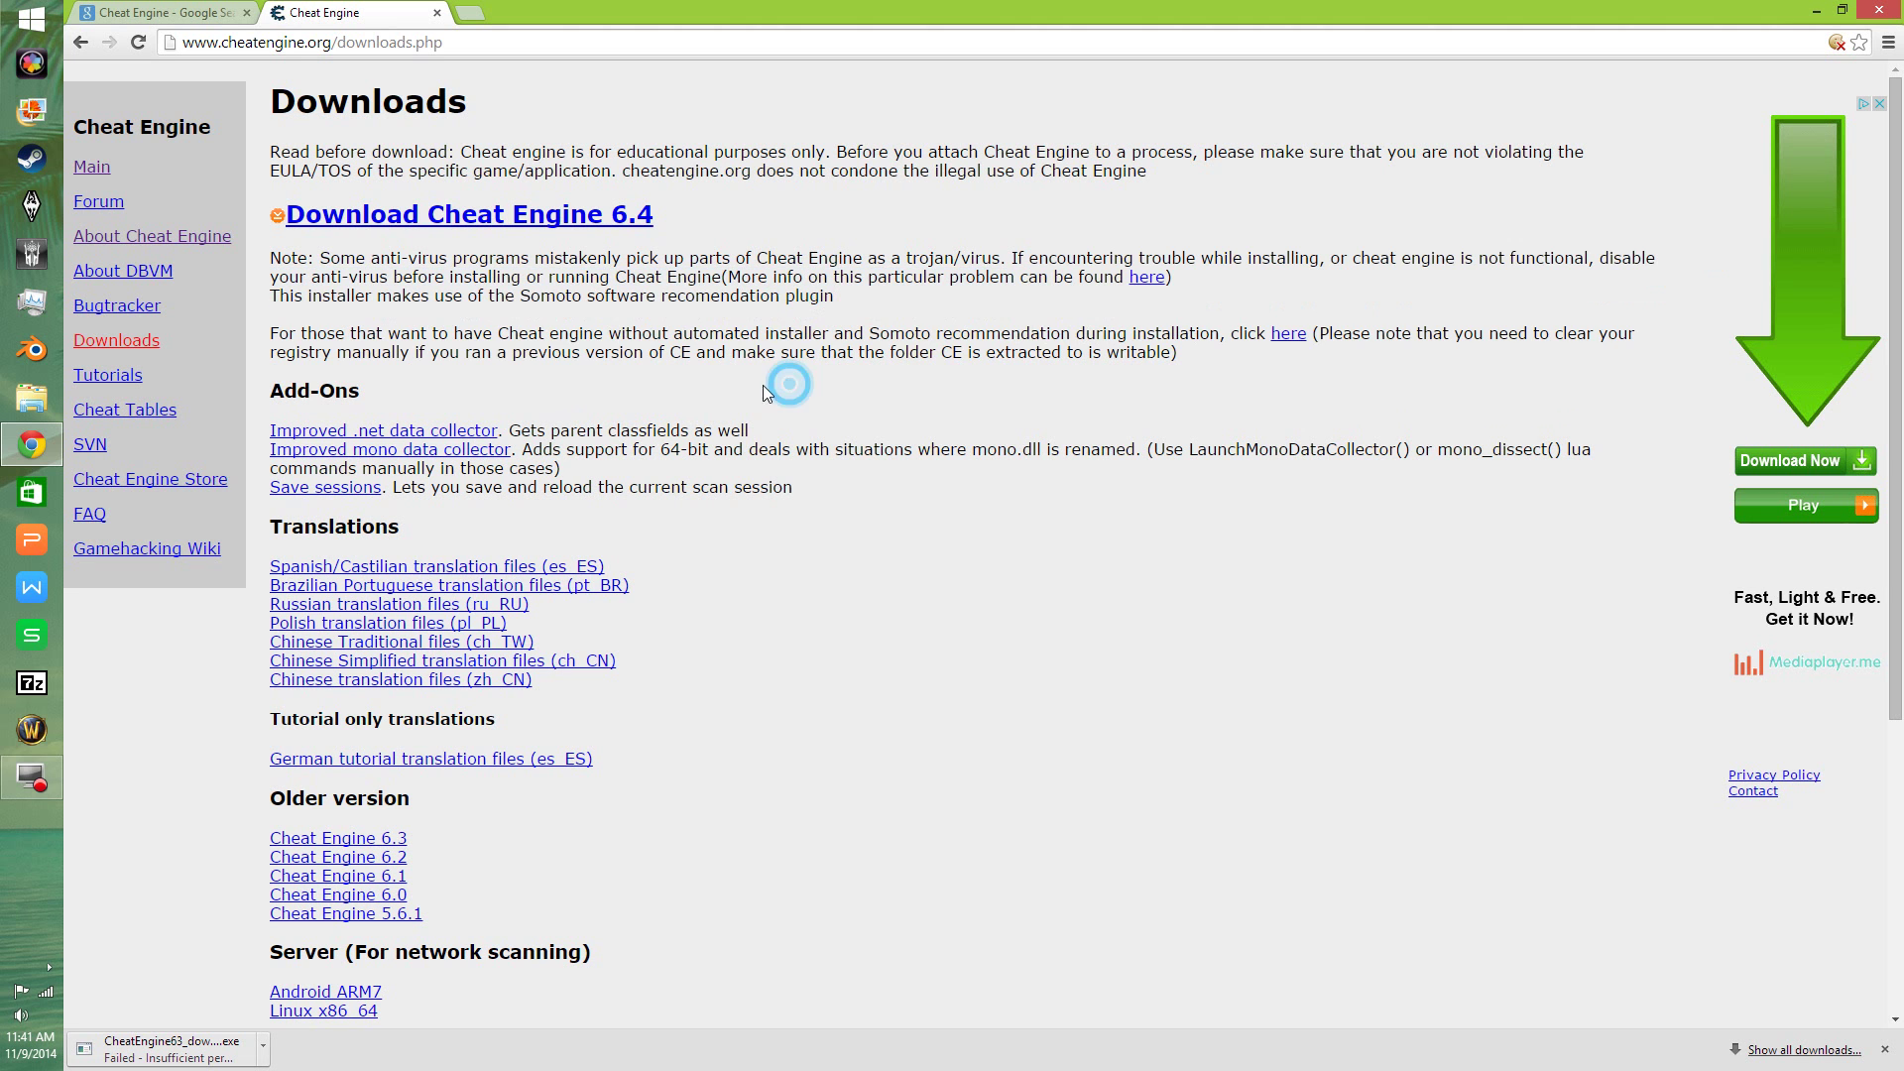
drag(1306, 333, 278, 316)
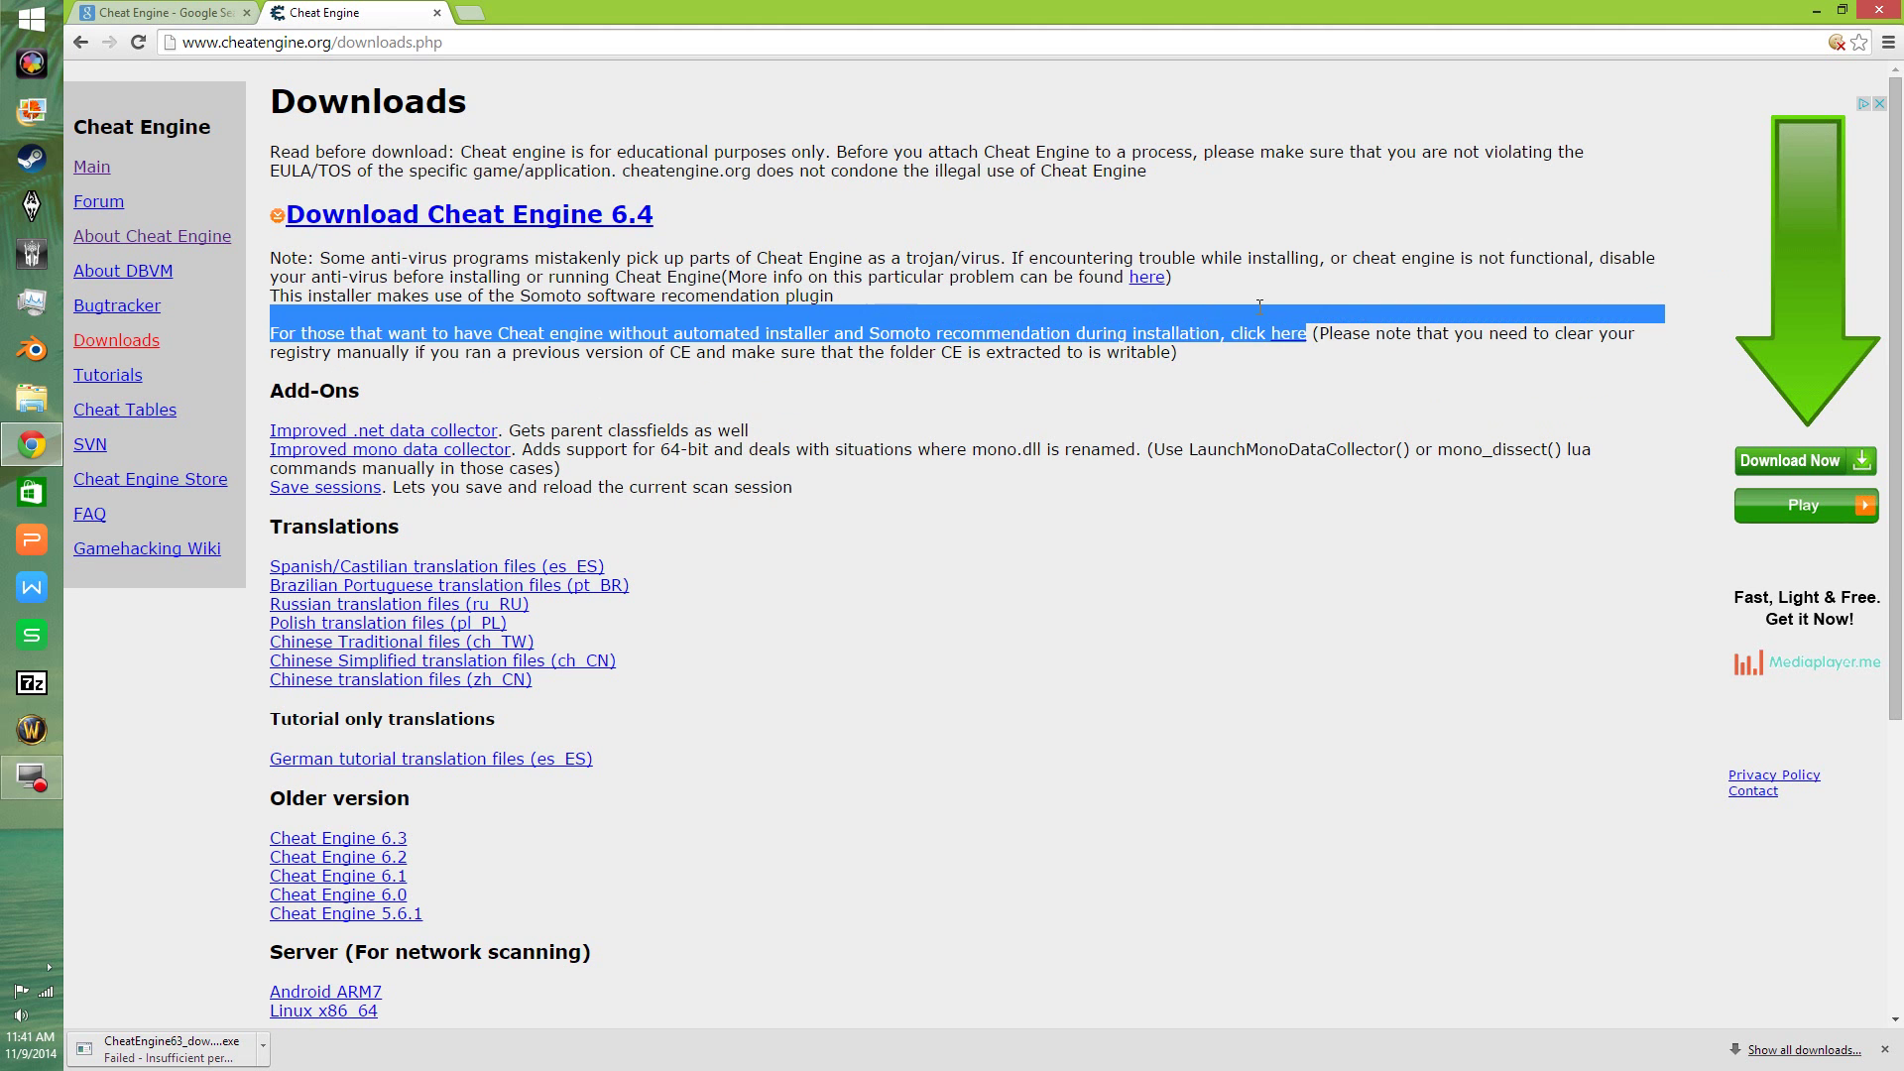
drag(1307, 333, 1325, 333)
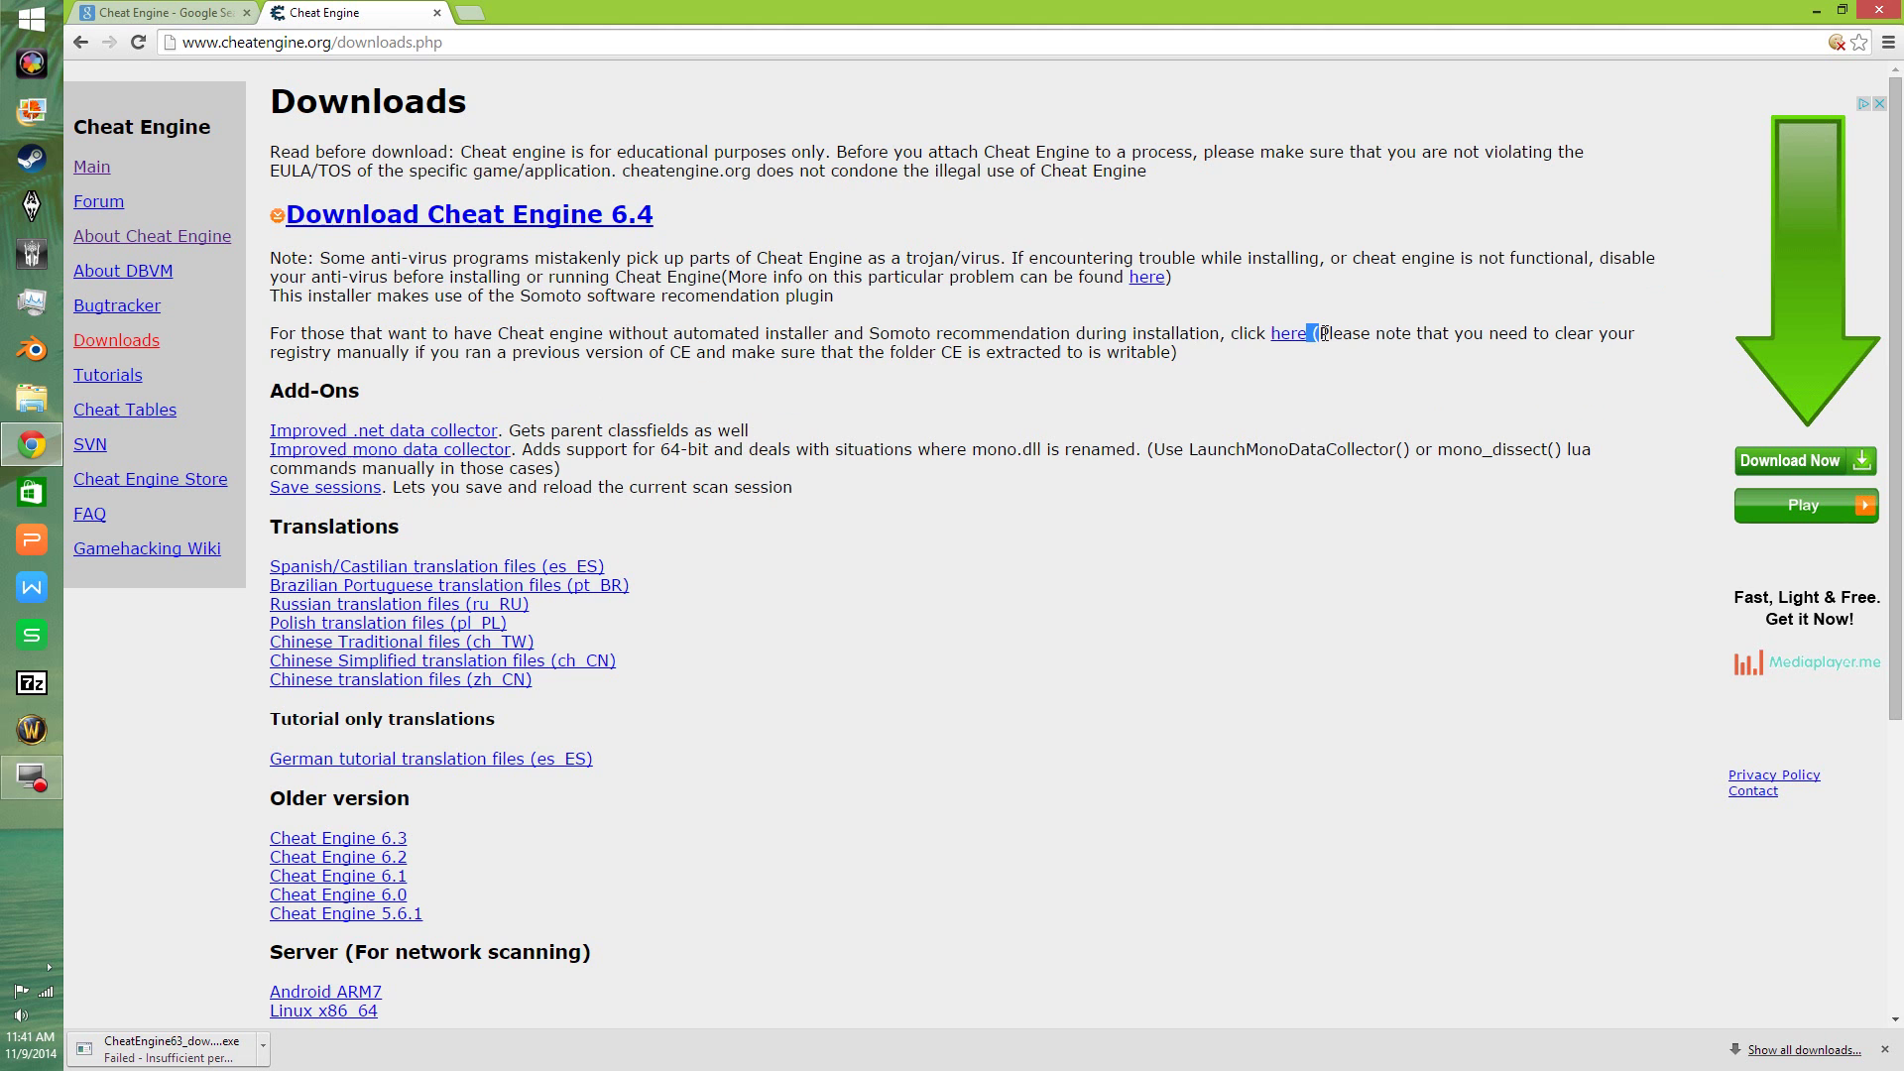
drag(1272, 353, 255, 319)
click(395, 279)
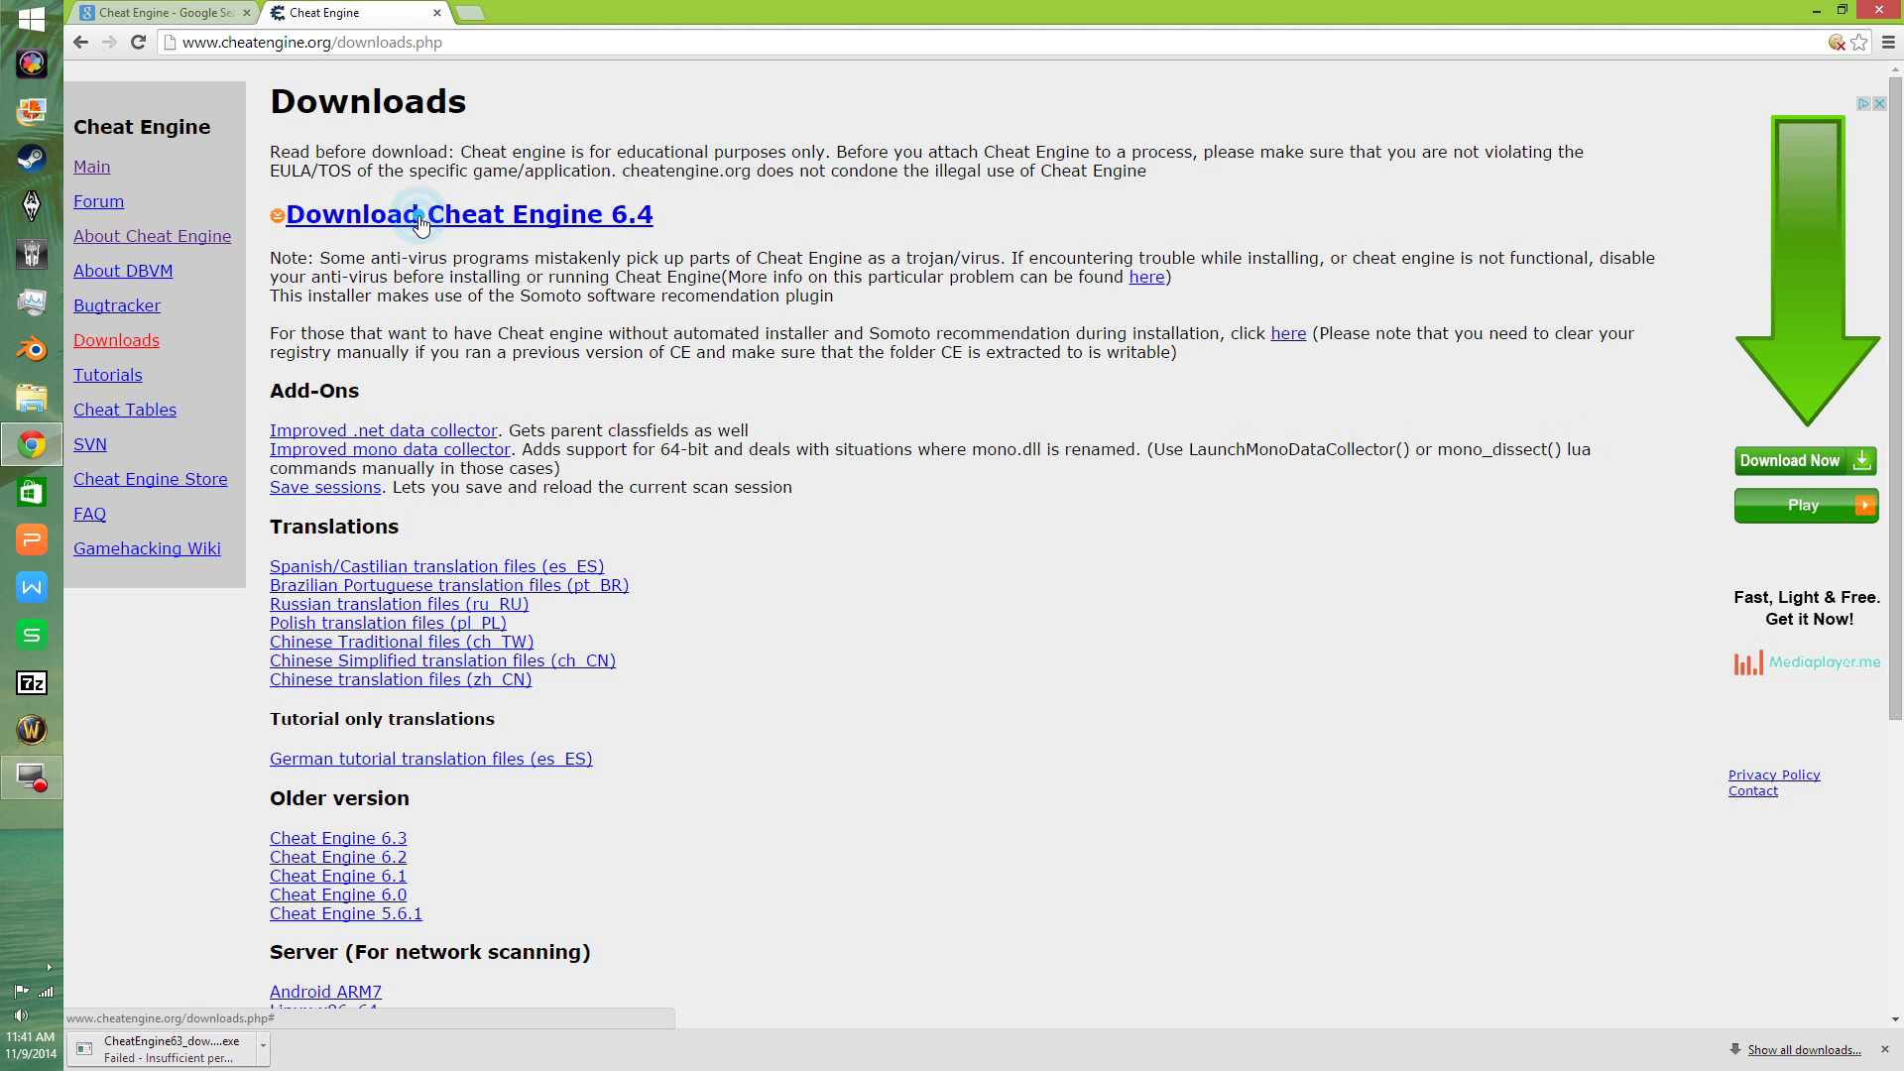
Retry the download, close the faulty page, reopen cheatengine.org's Downloads page from the search results and download Cheat Engine 6.4
click(422, 216)
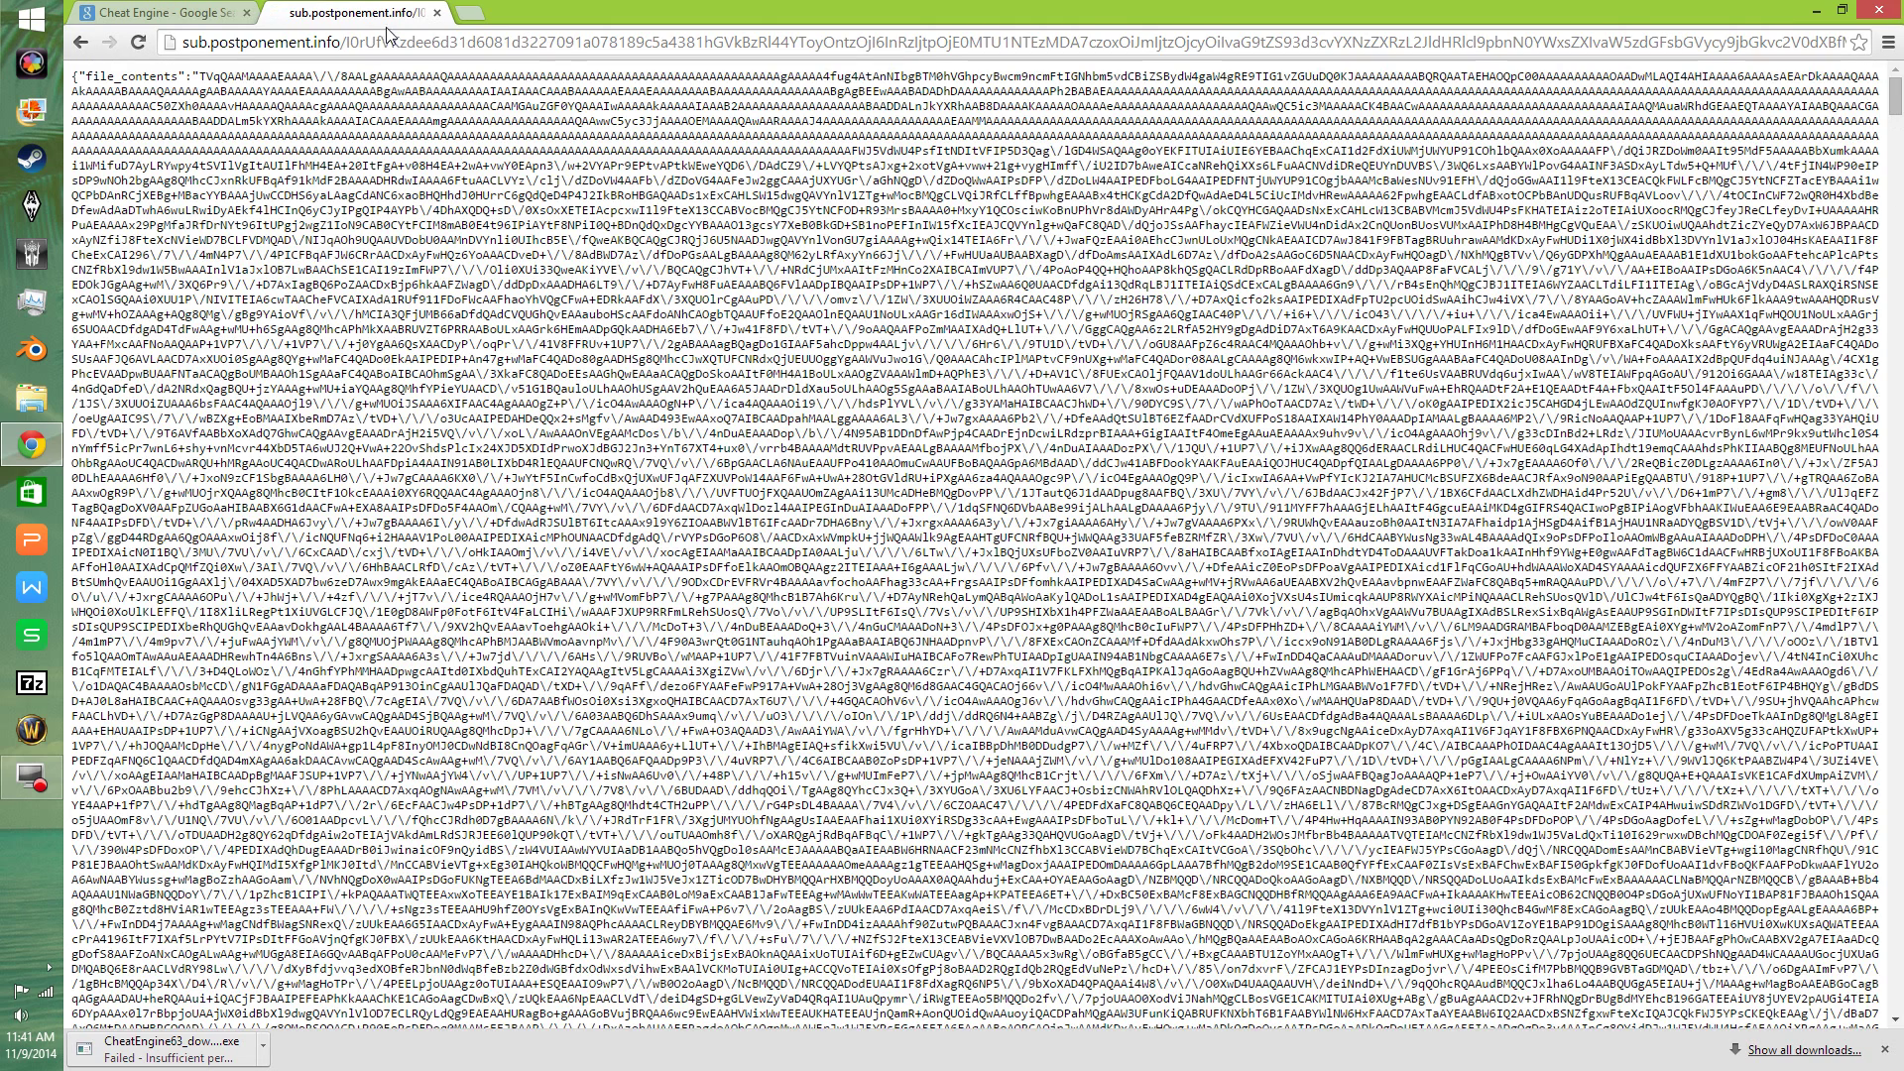
click(436, 12)
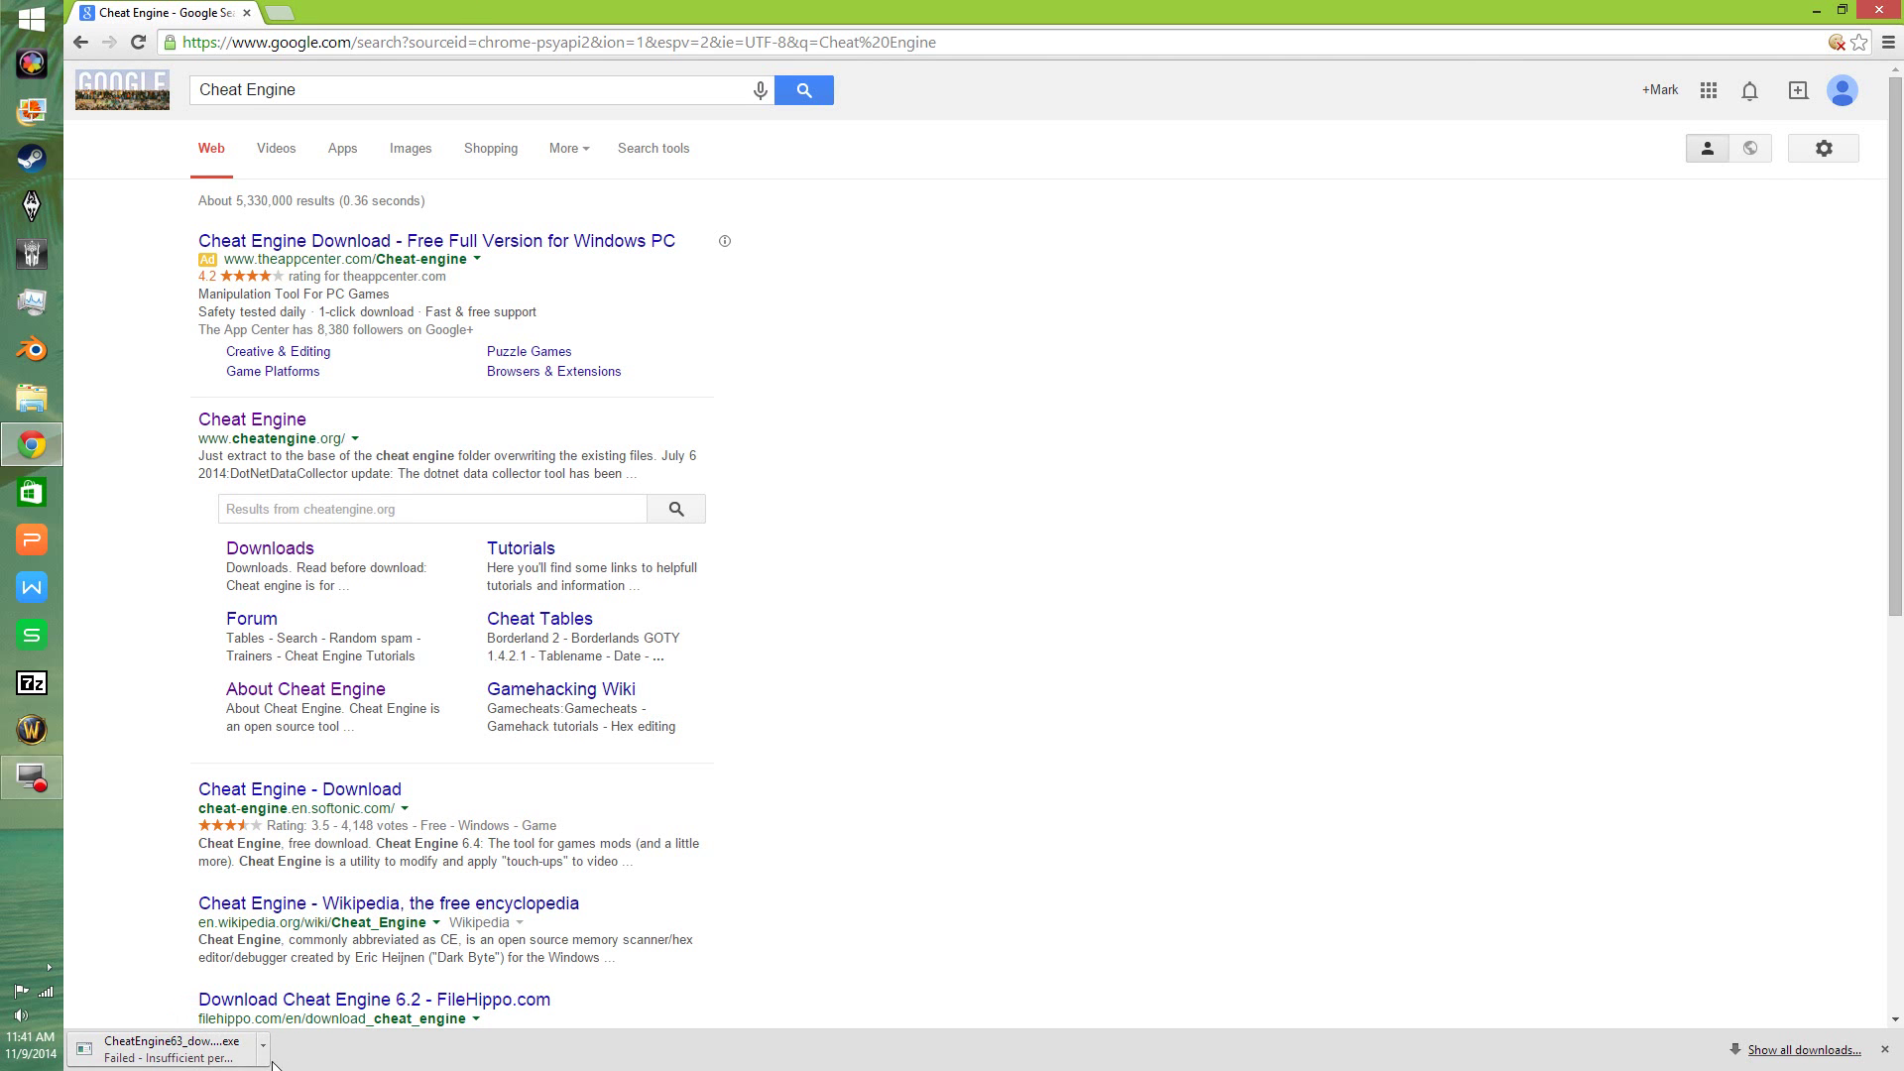
click(270, 552)
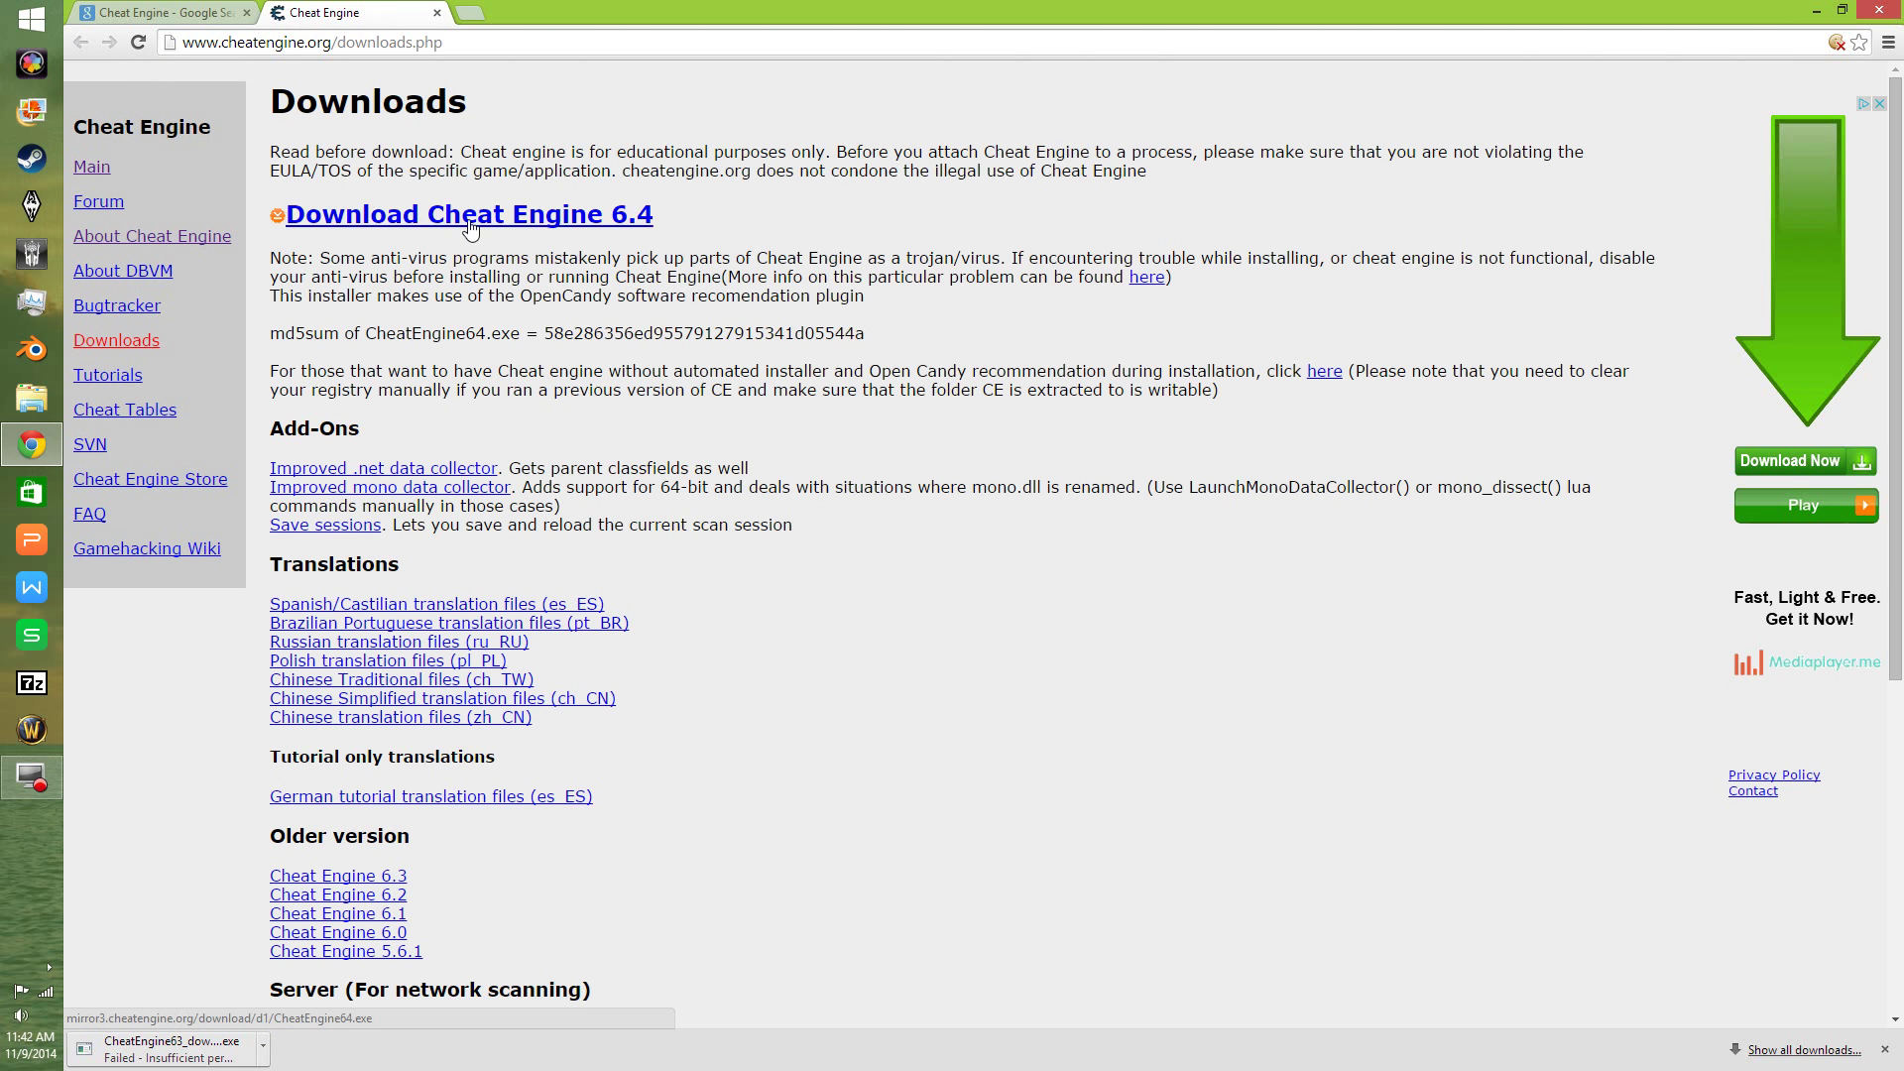
click(464, 220)
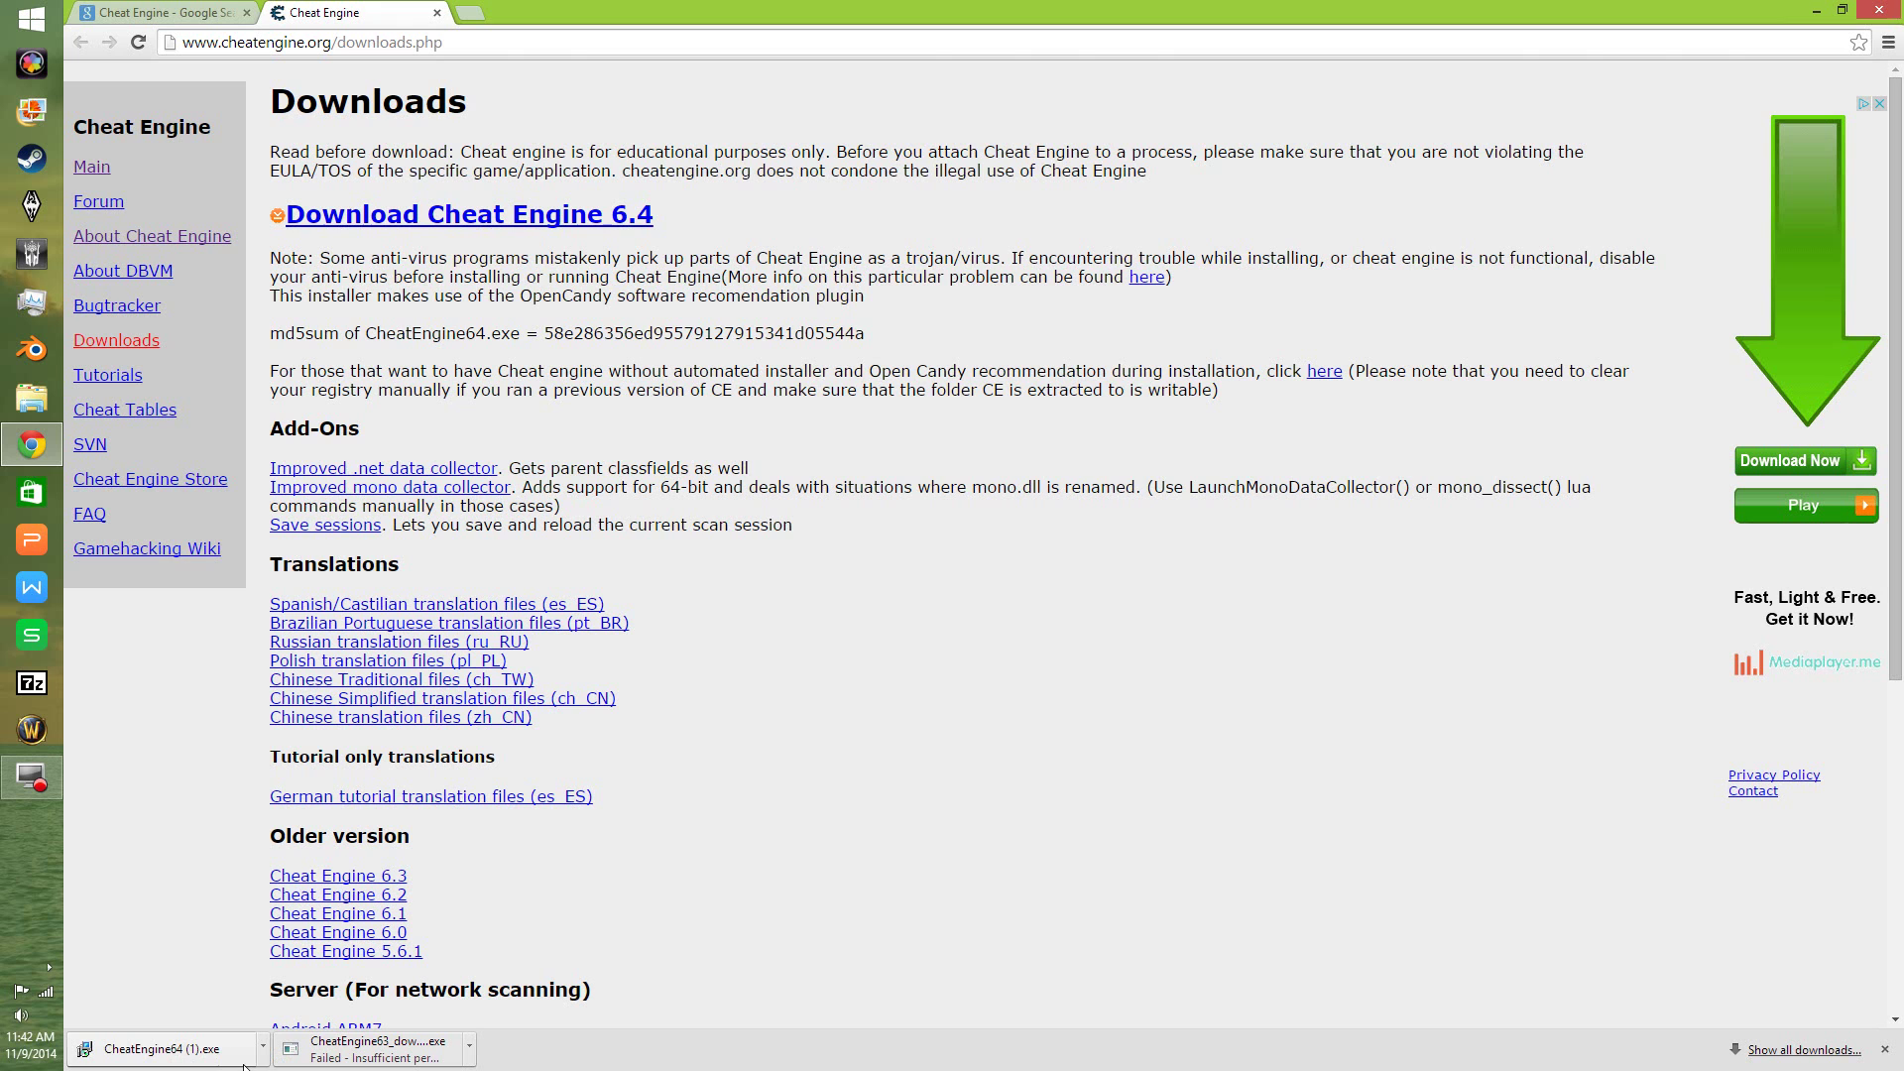
Run the downloaded CheatEngine64 (1).exe installer, dismiss the antivirus alert and accept the license agreement
click(167, 1048)
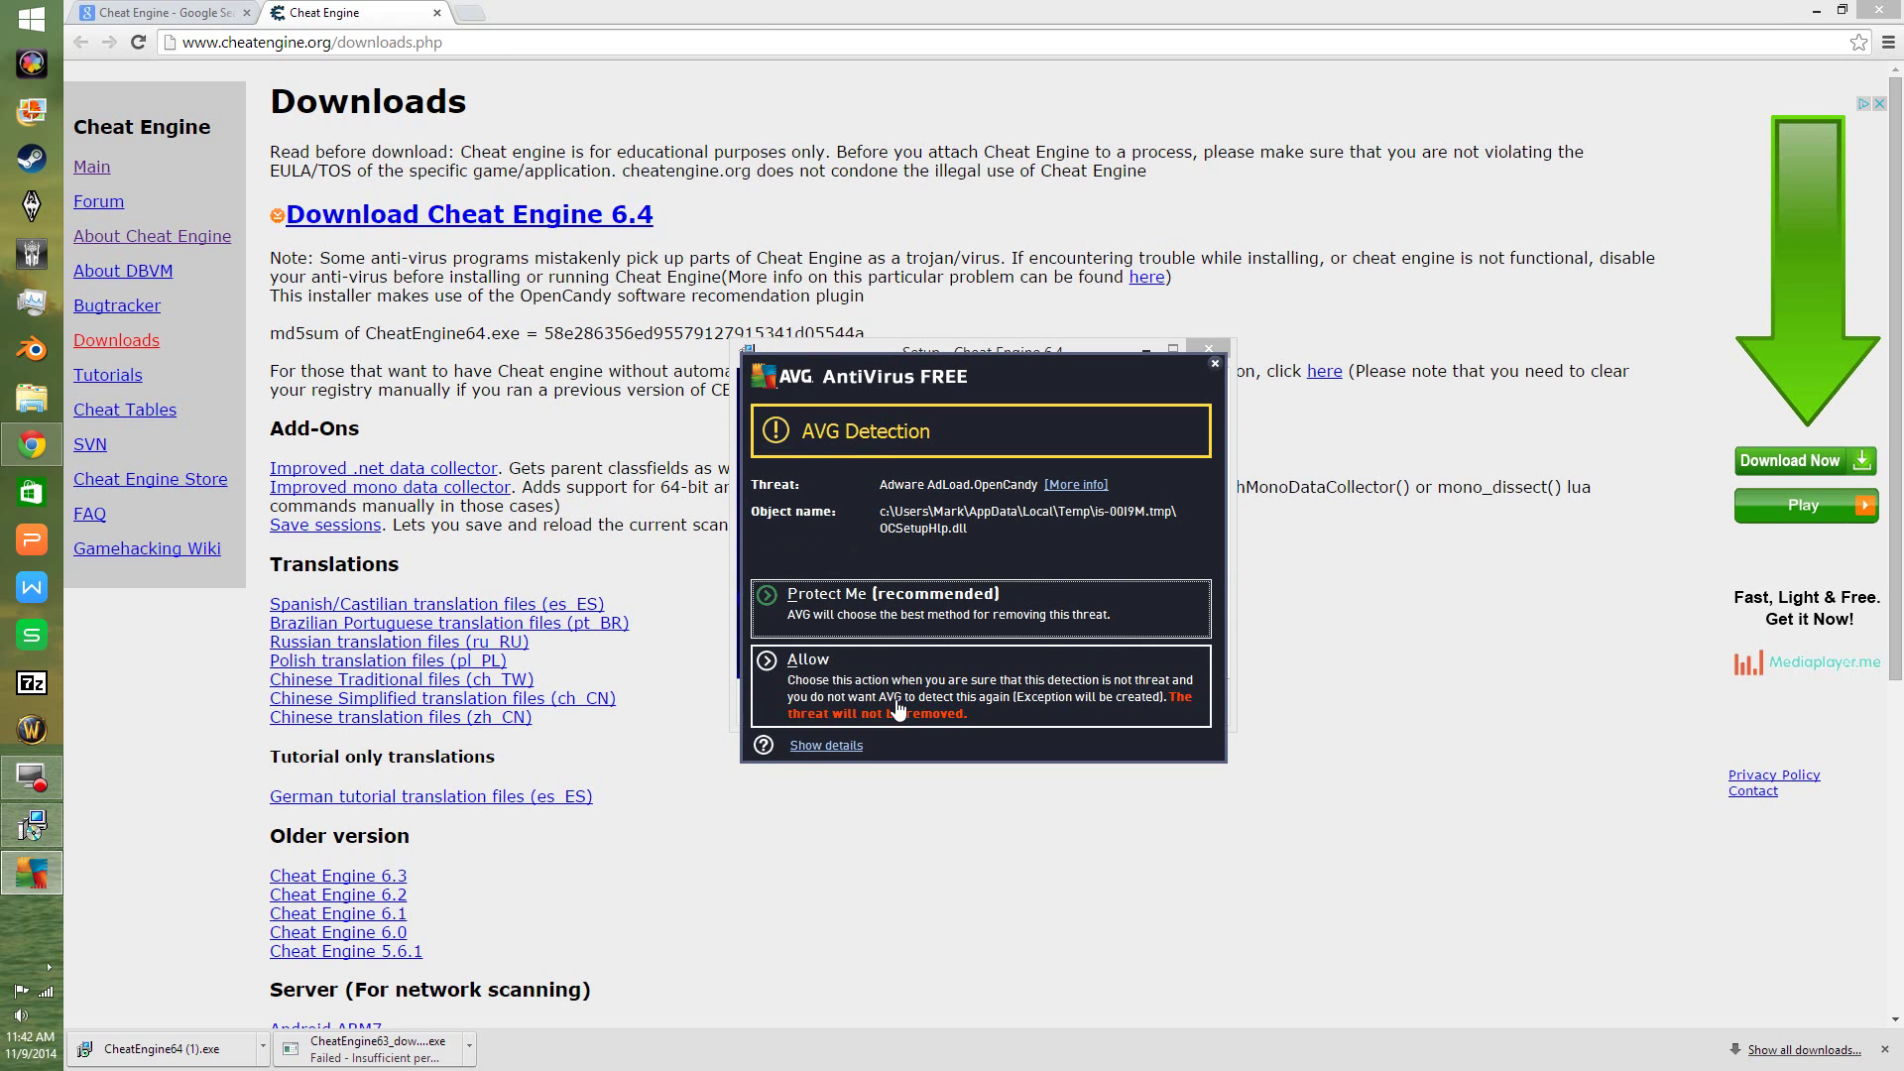
click(1218, 366)
click(1107, 706)
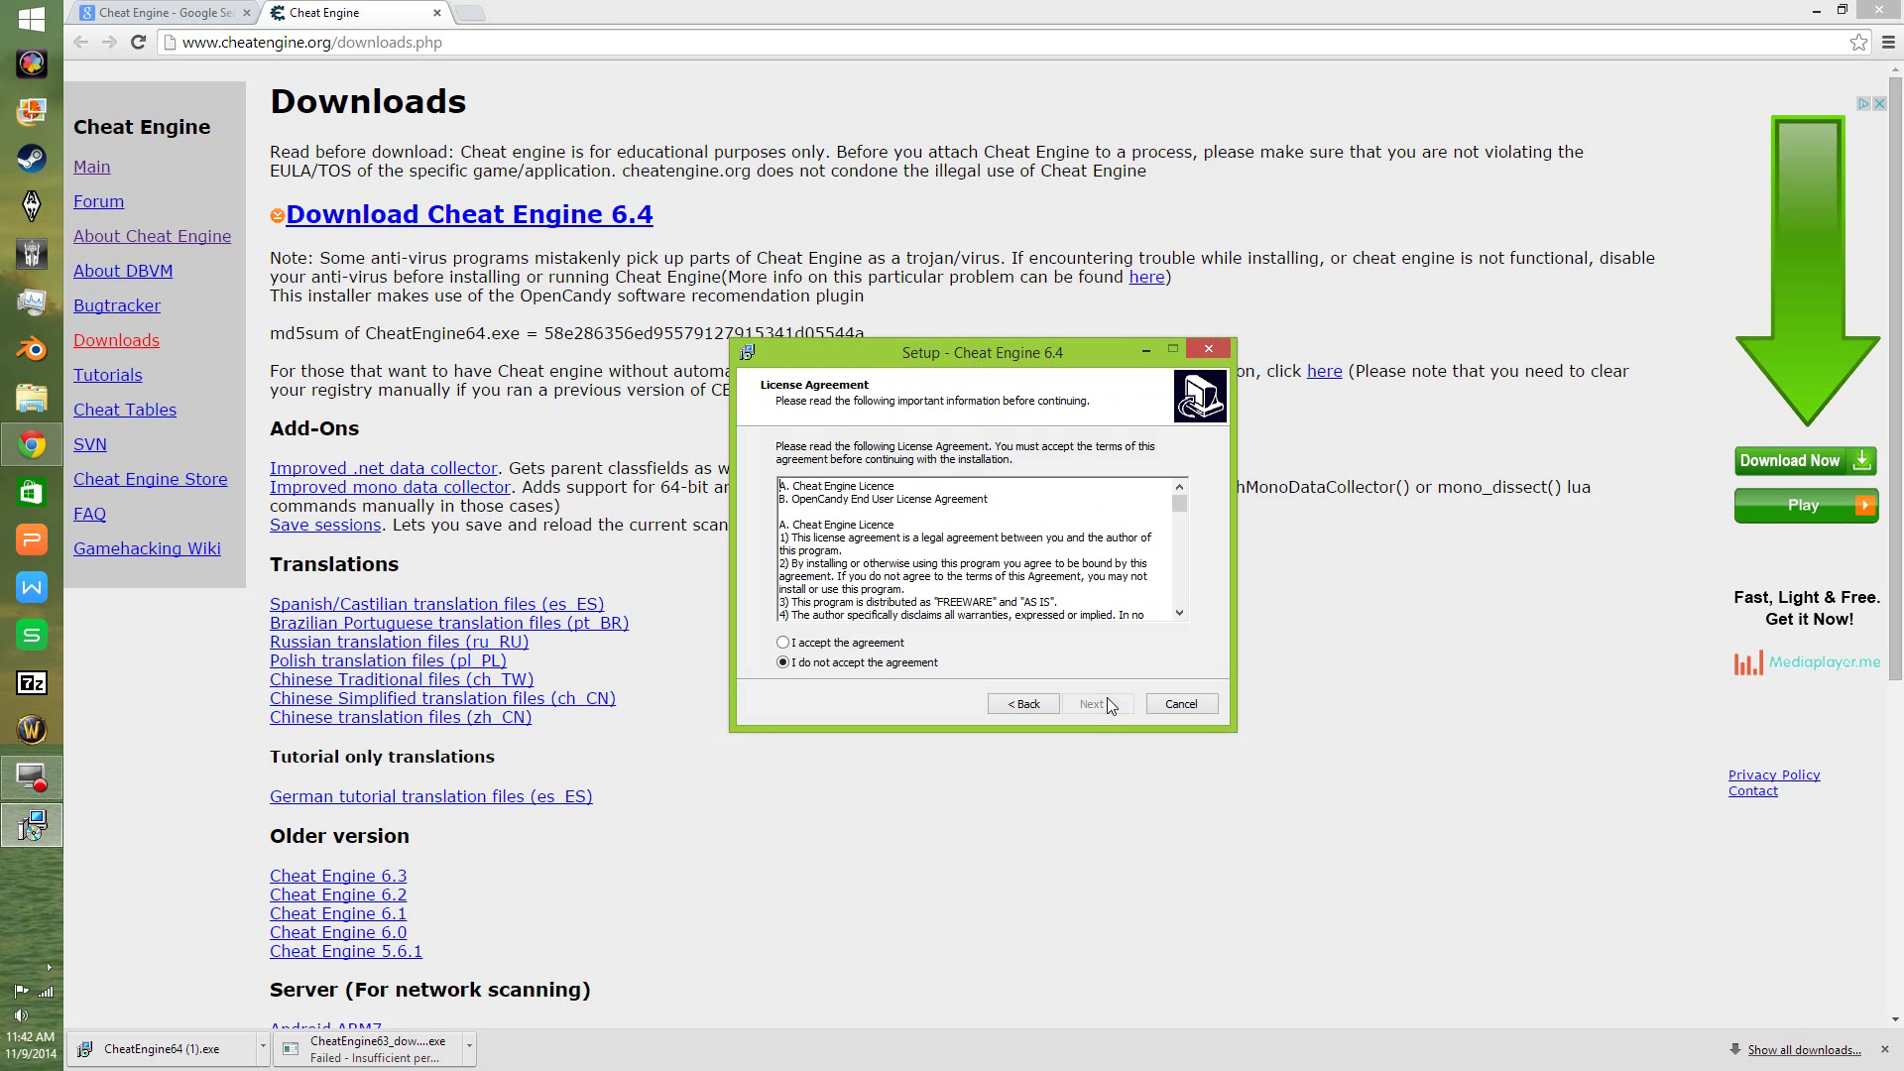
click(828, 645)
click(1067, 706)
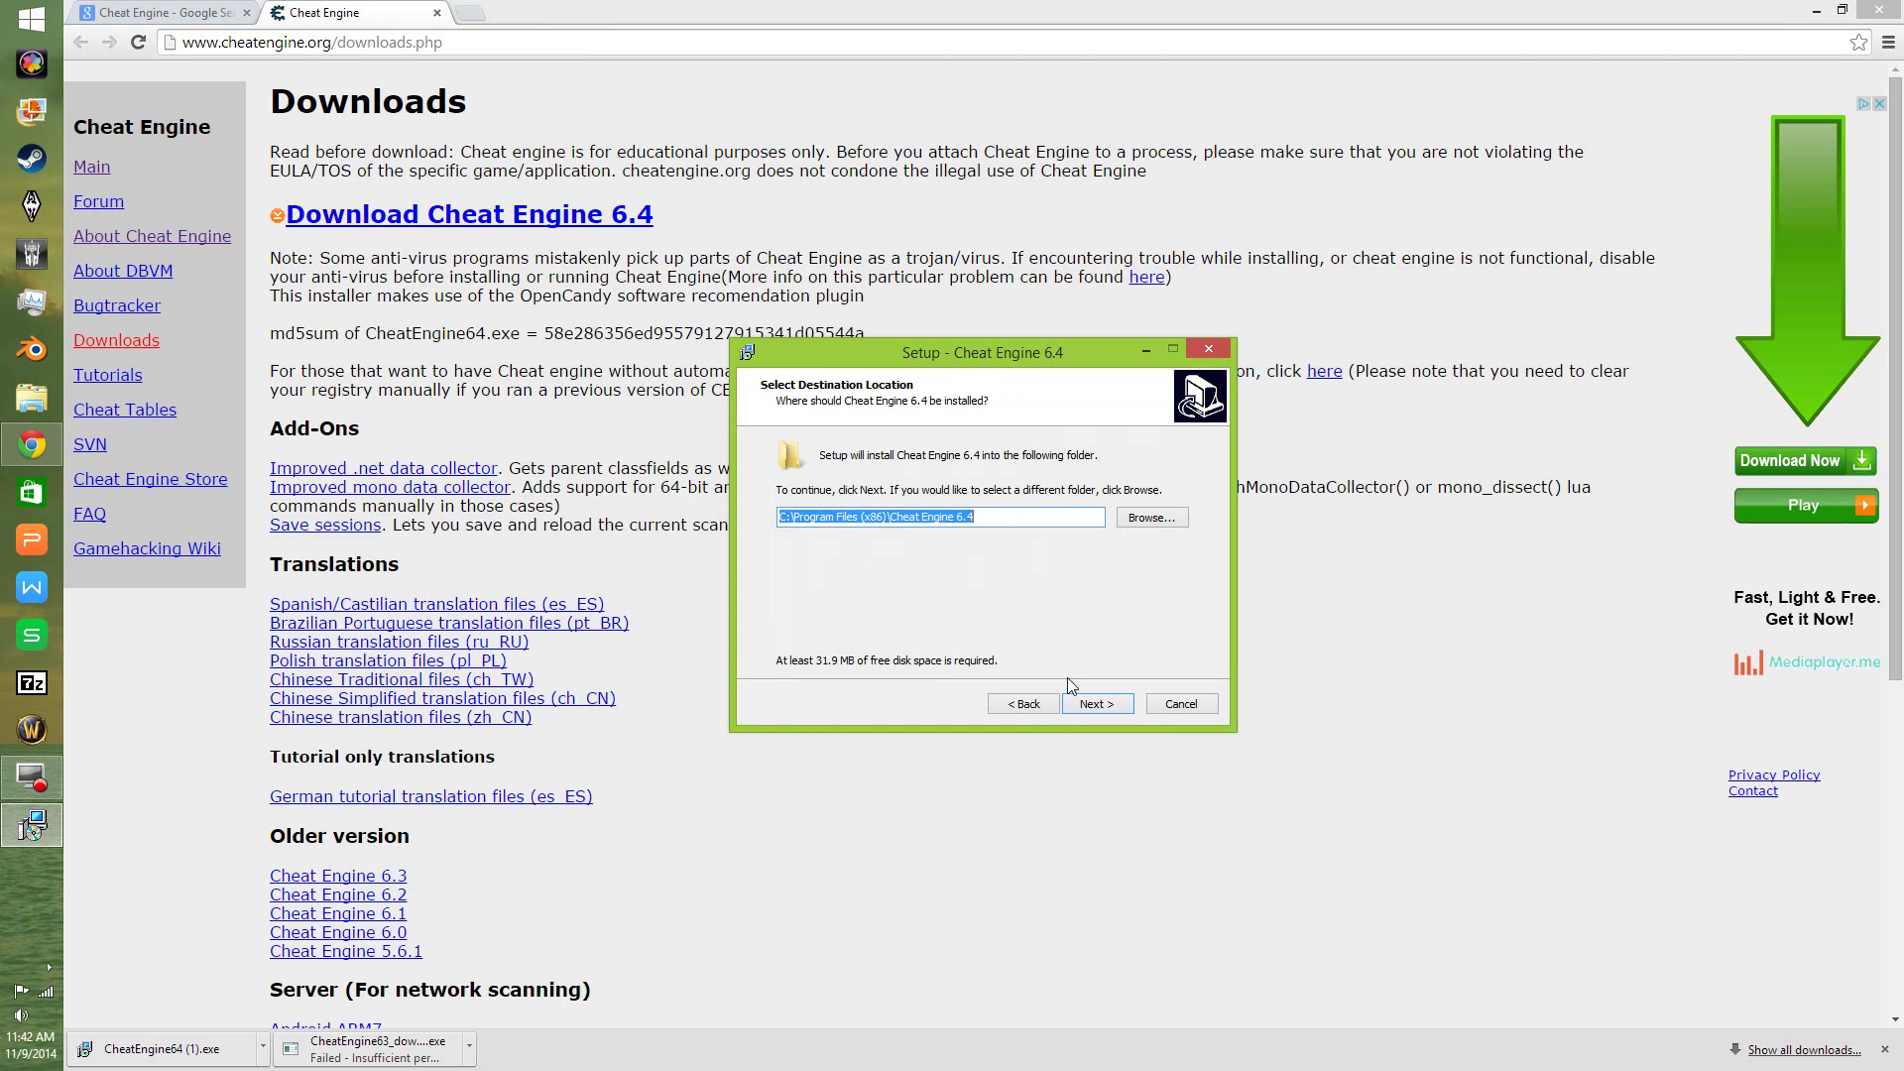
Install Cheat Engine 6.4 into C:\Program Files (x86)\Cheat Engine 6.4 with a Cheat Engine 6.4 Start Menu folder and a desktop icon
click(1097, 704)
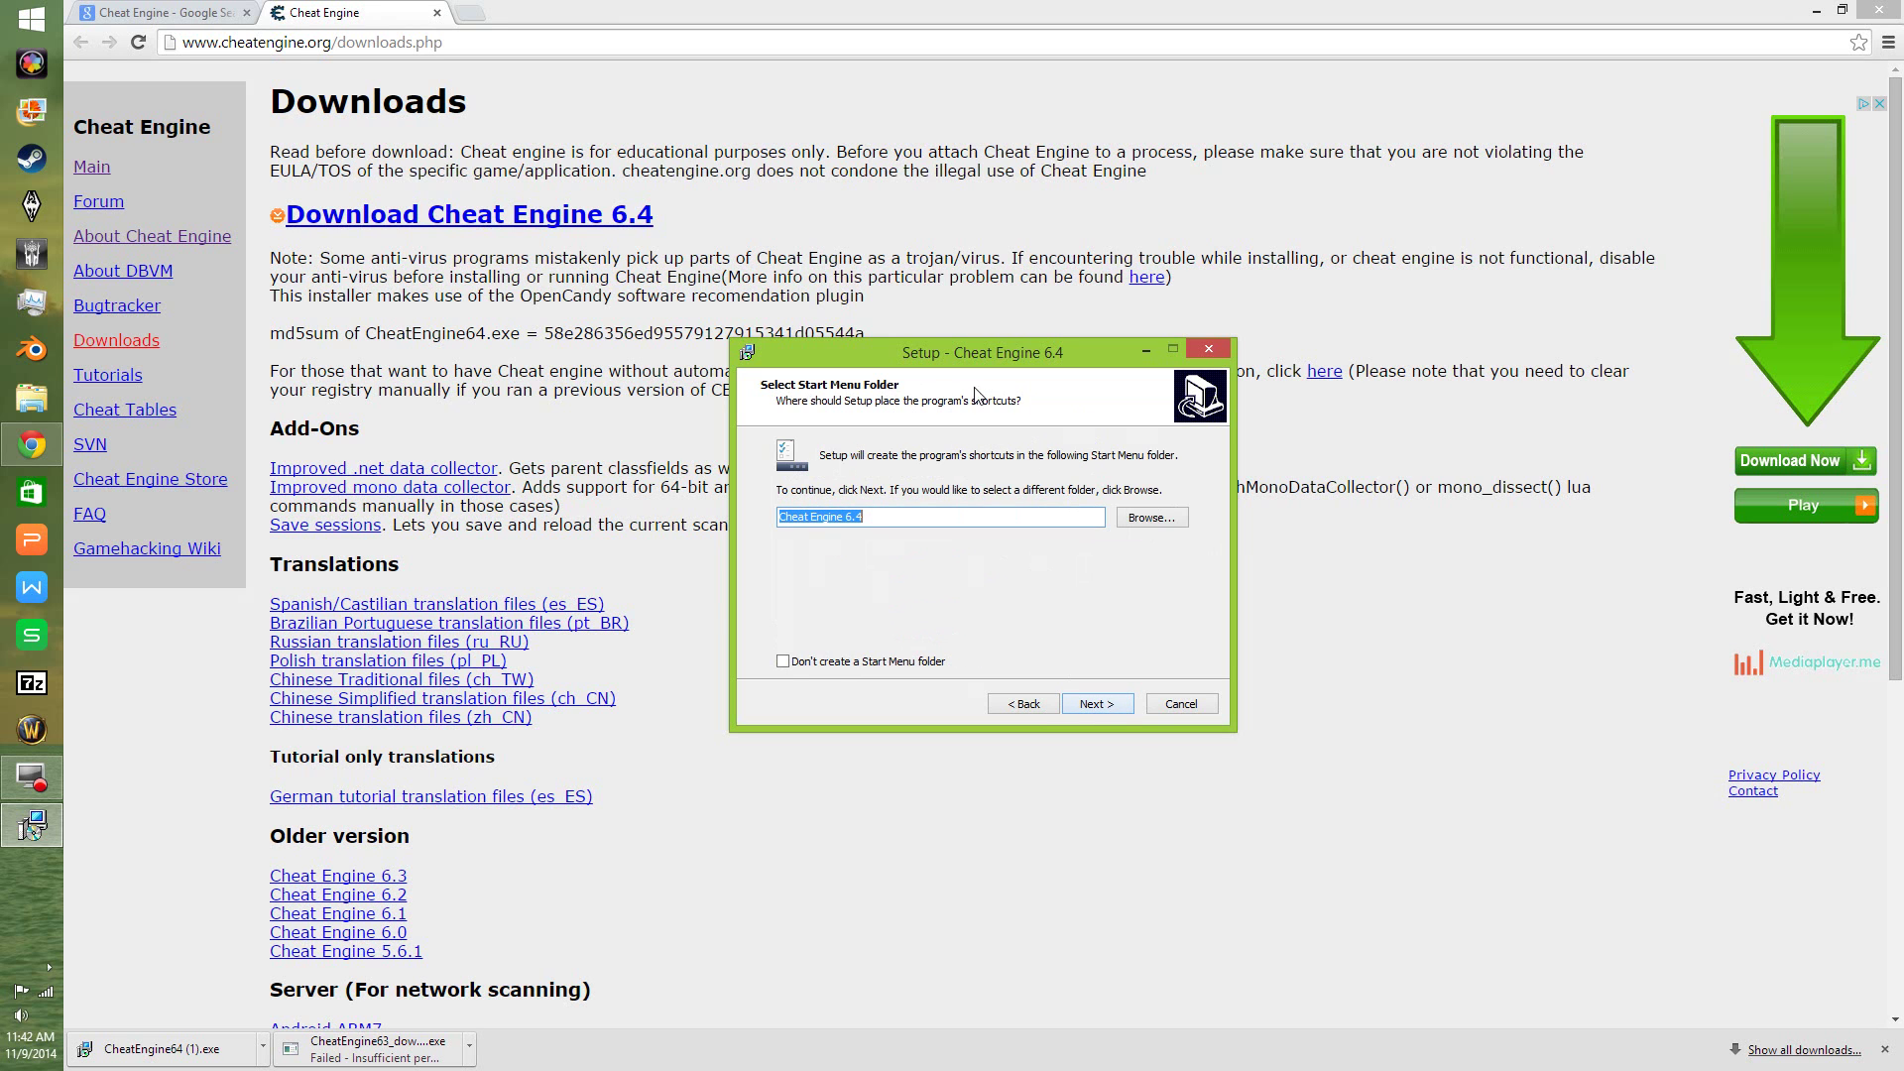
click(1114, 704)
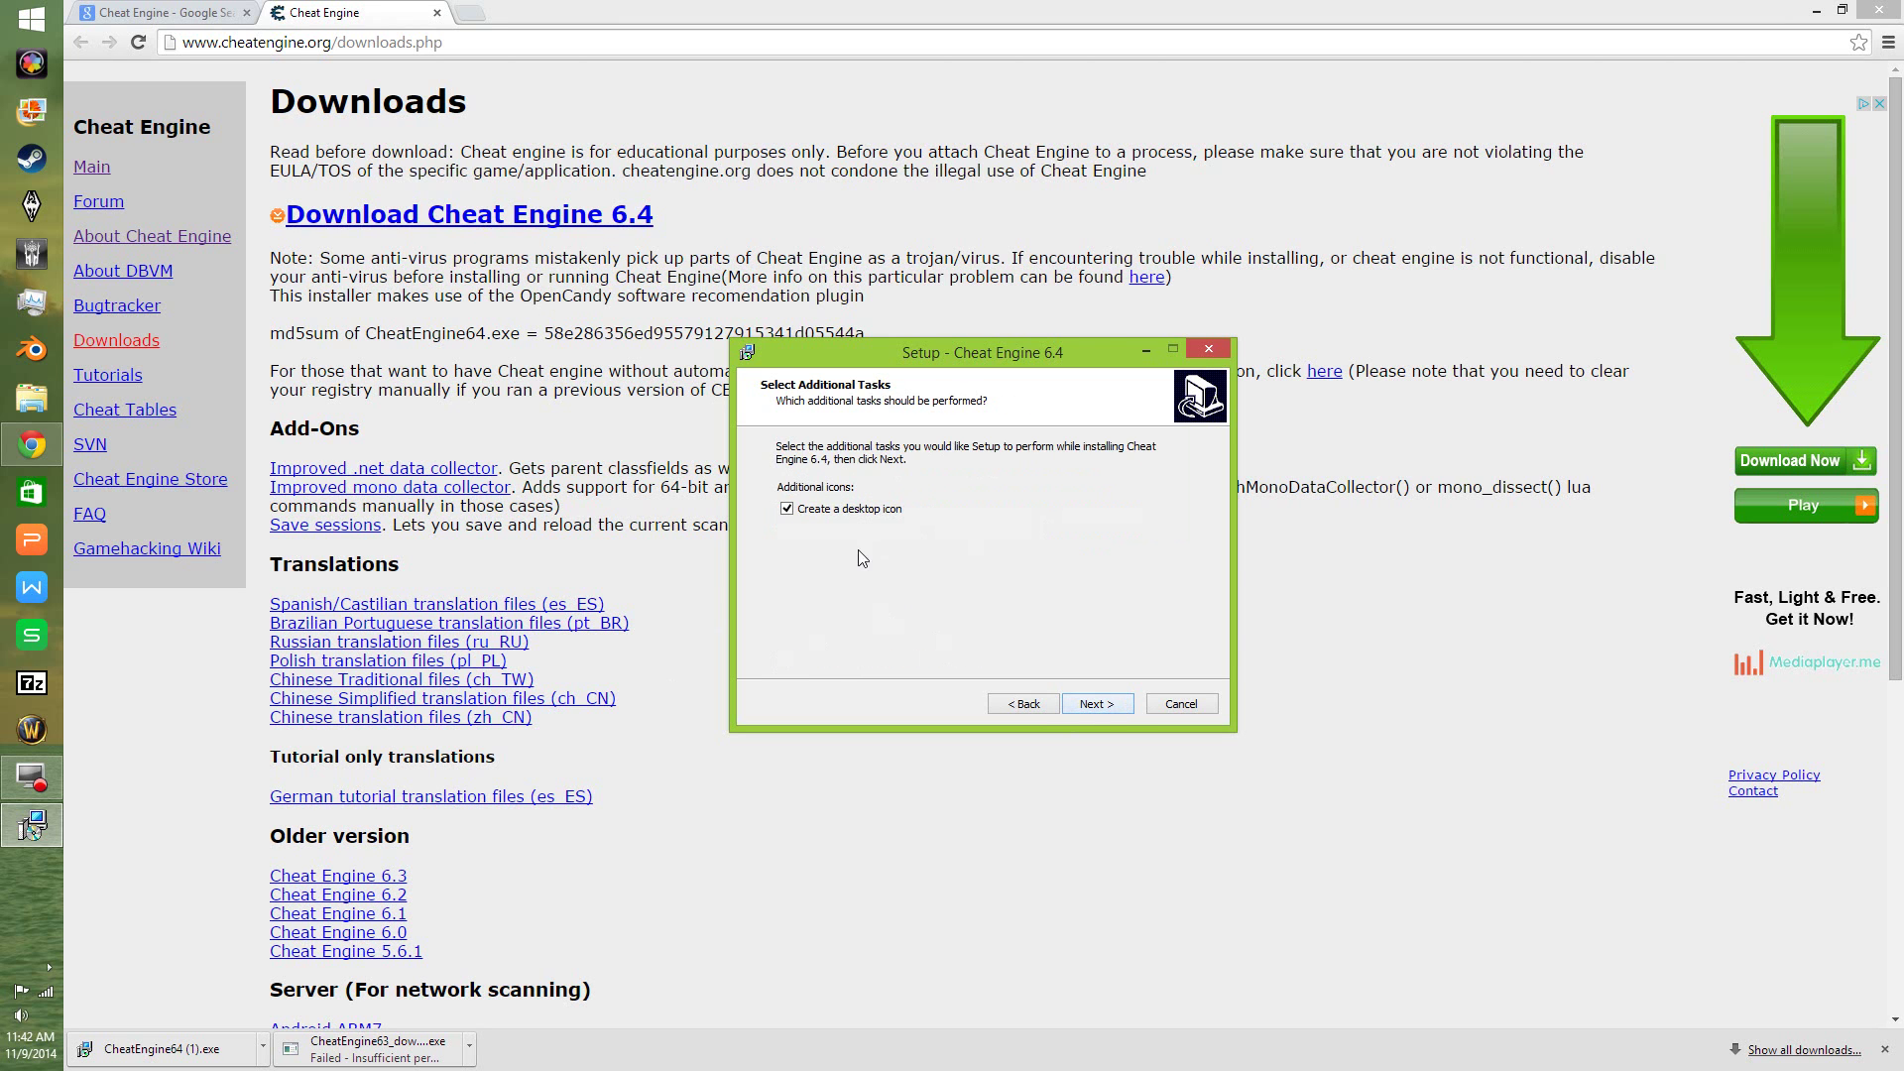
click(1097, 703)
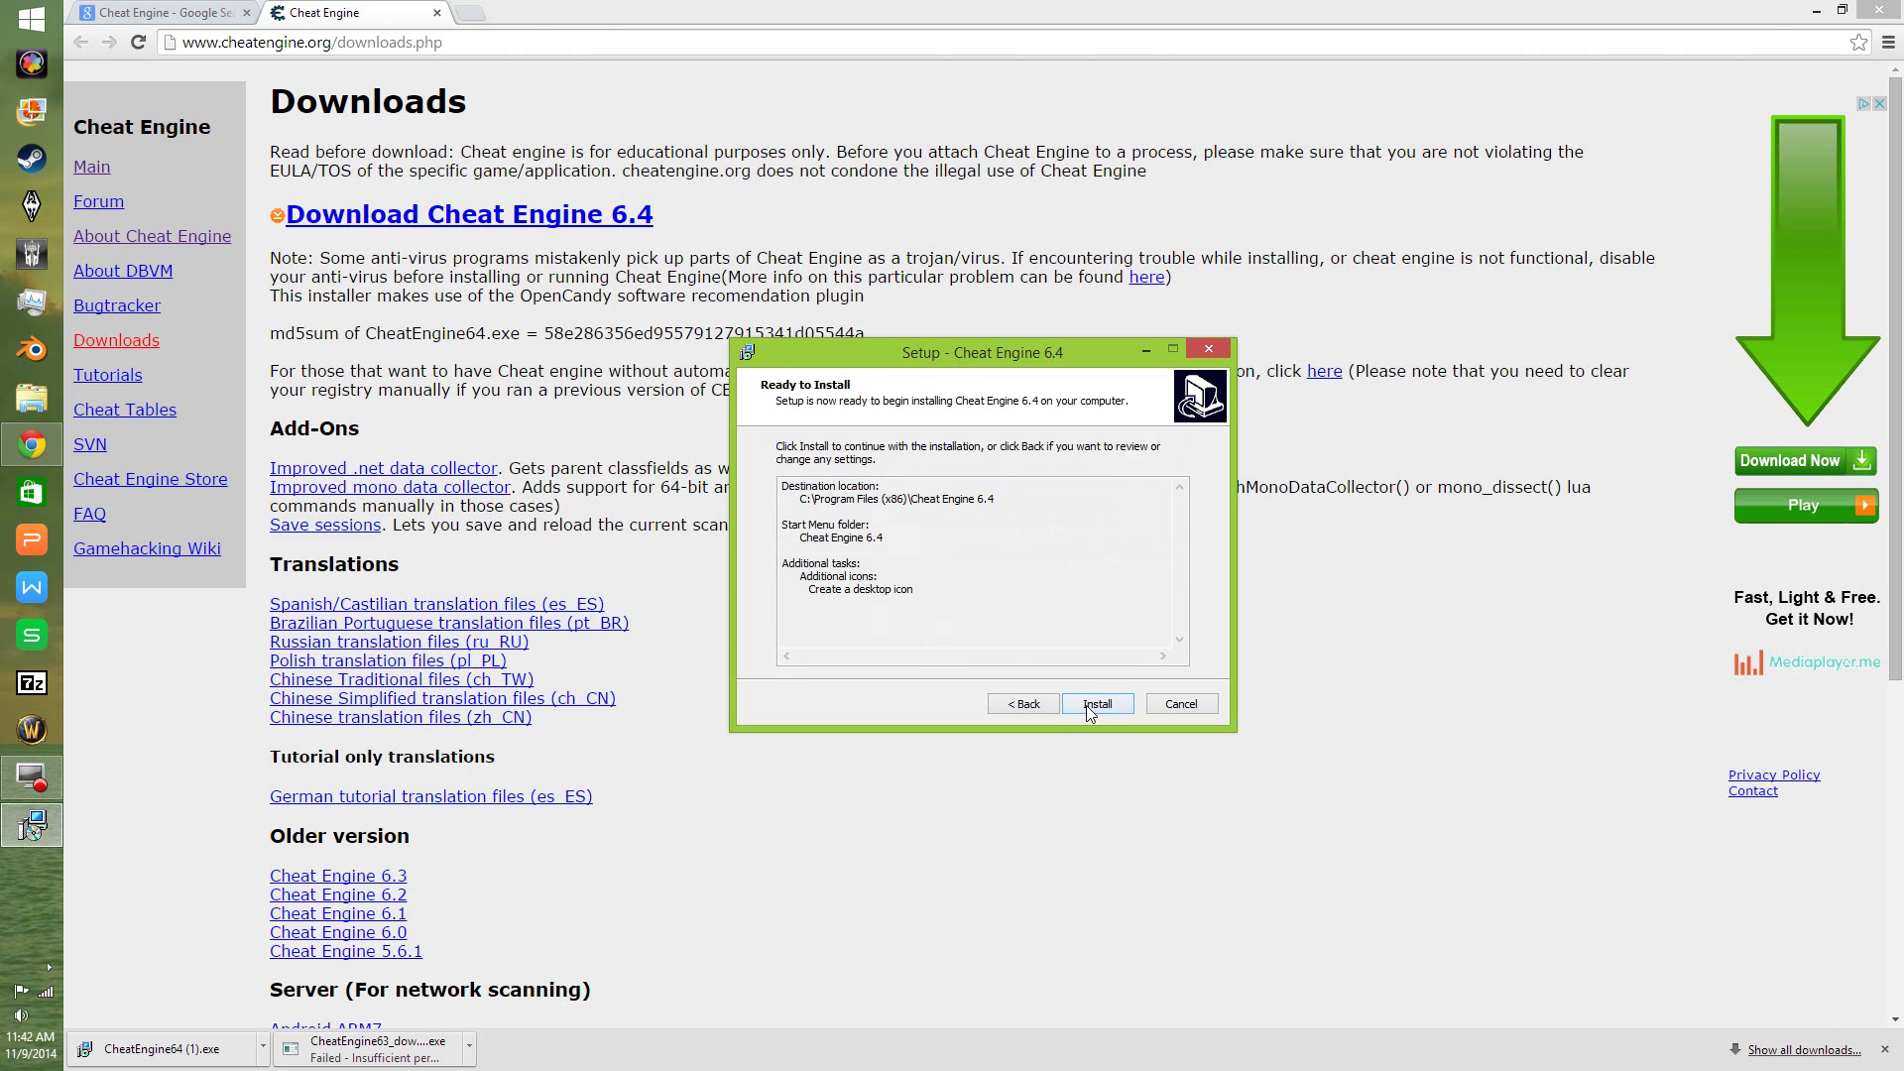
click(1095, 704)
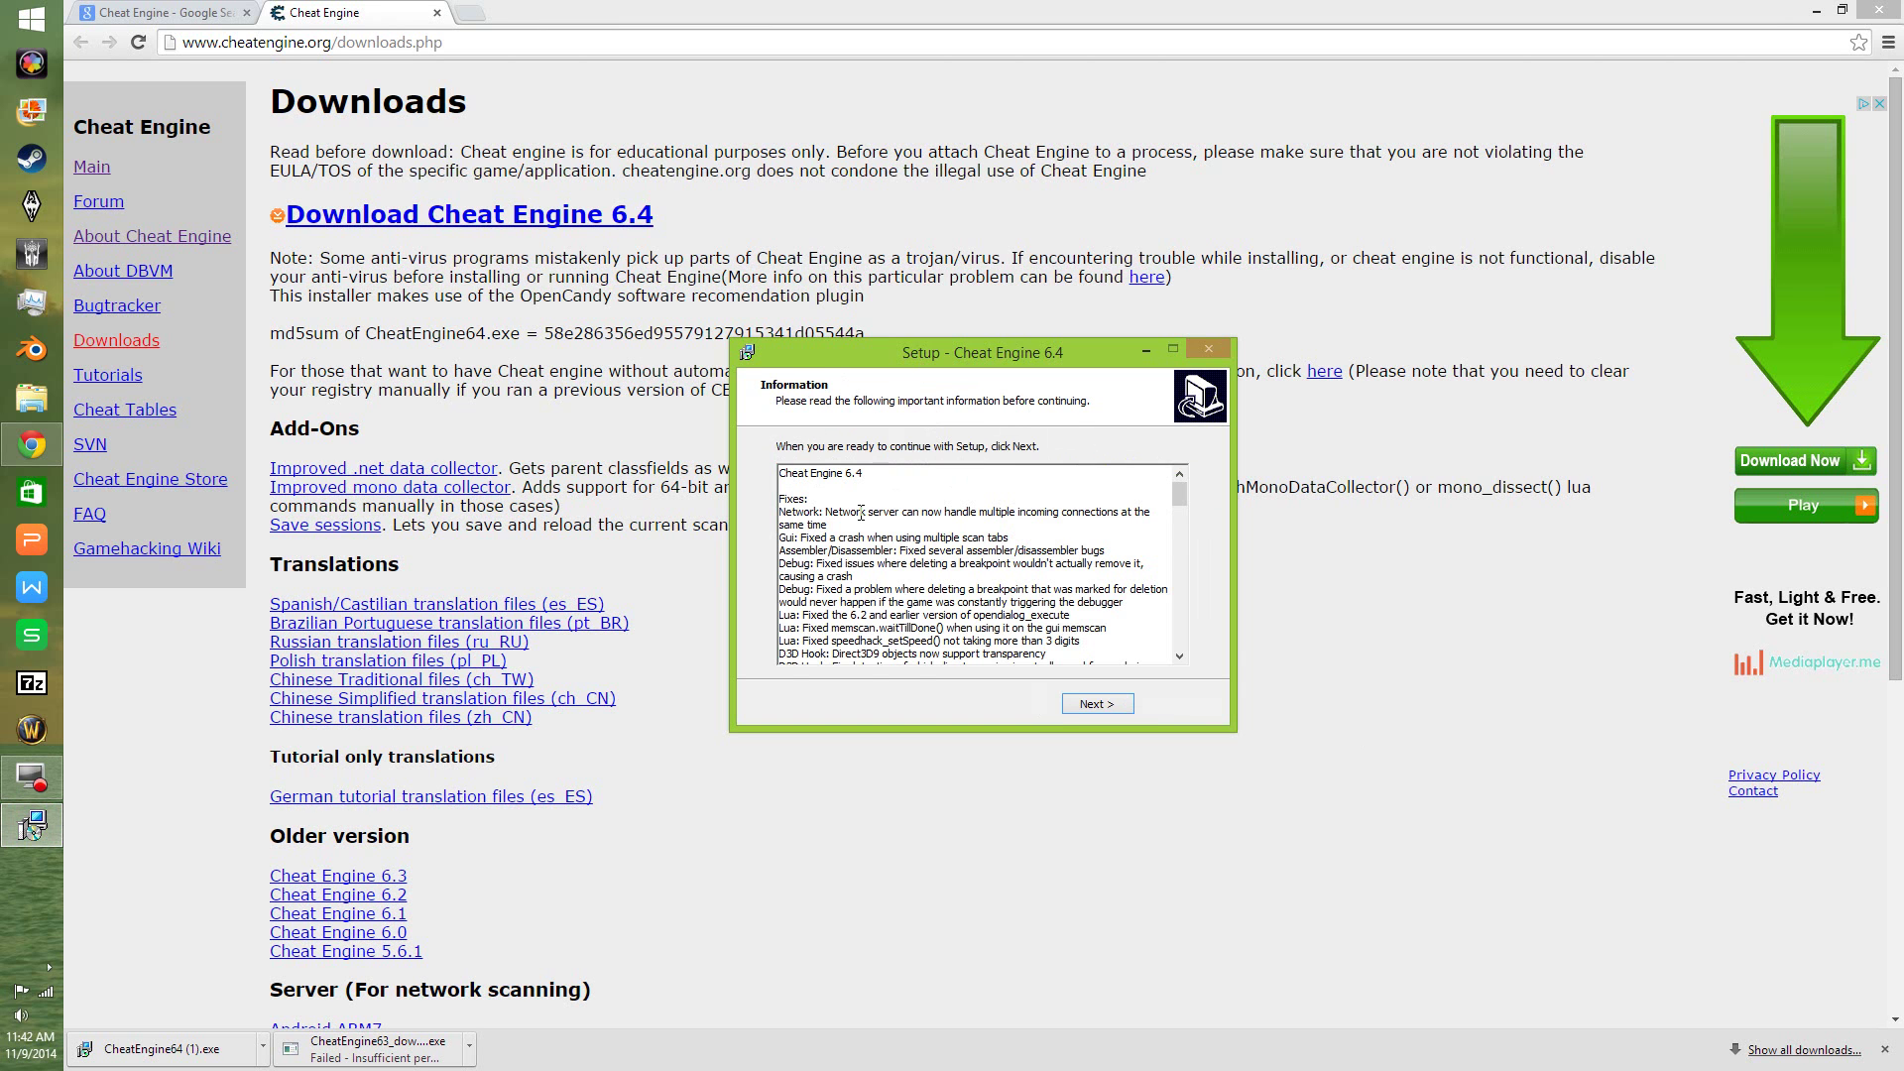
Finish the setup with Reset settings and Launch Cheat Engine 6.4 enabled, decline the tutorial and bring up Cheat Engine
click(1107, 705)
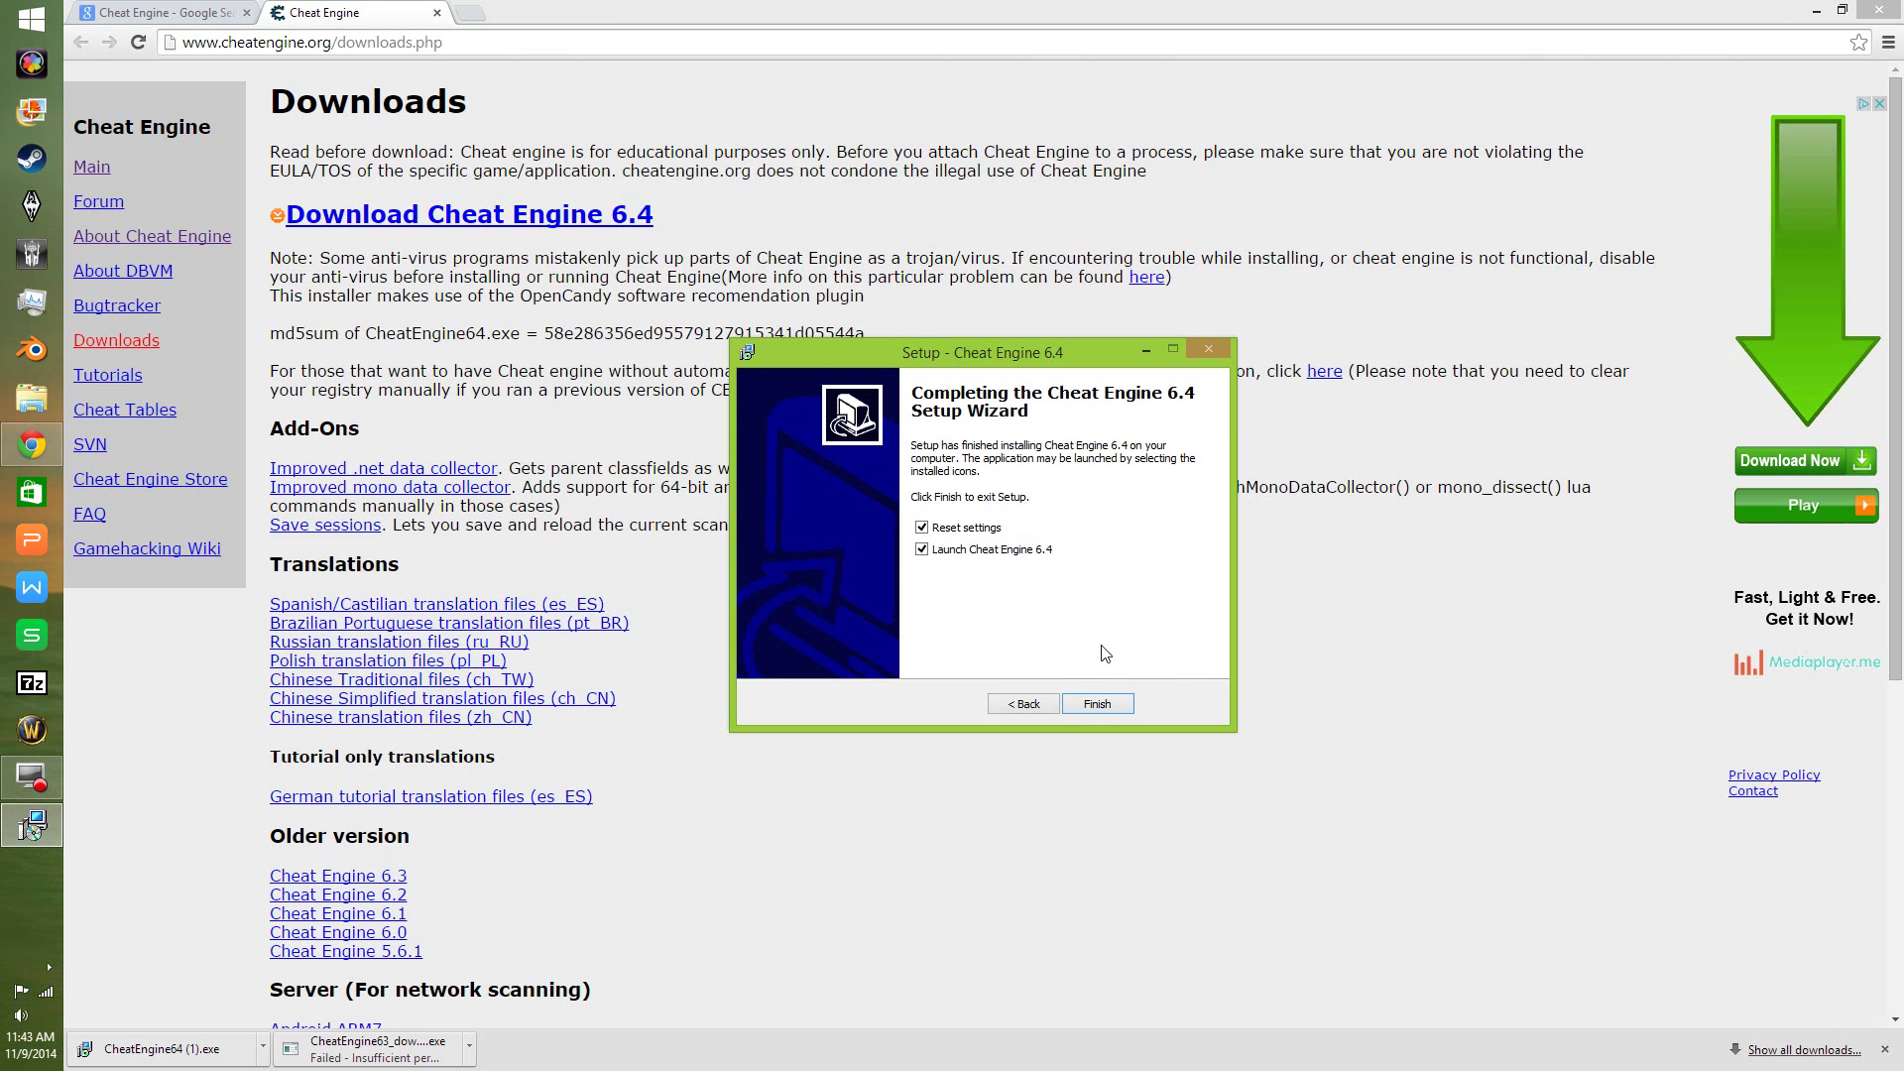
click(1097, 706)
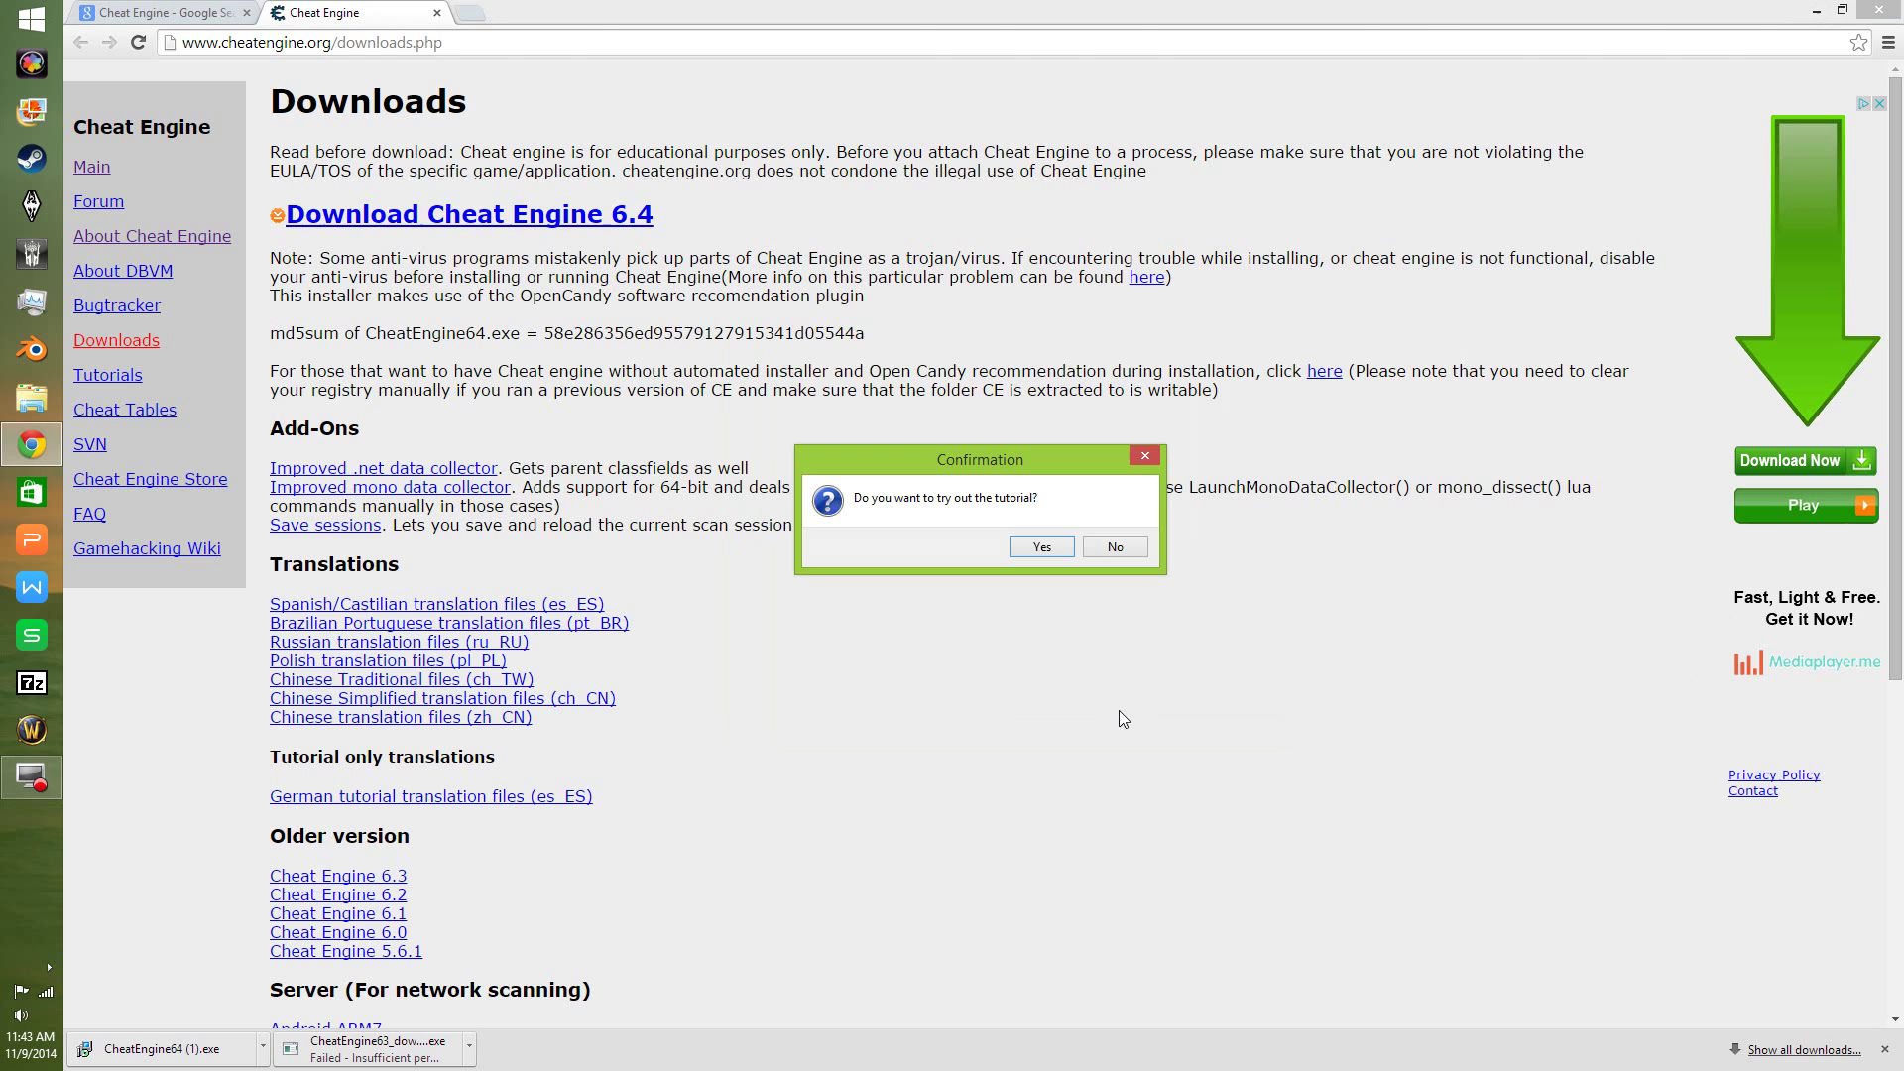
click(1116, 548)
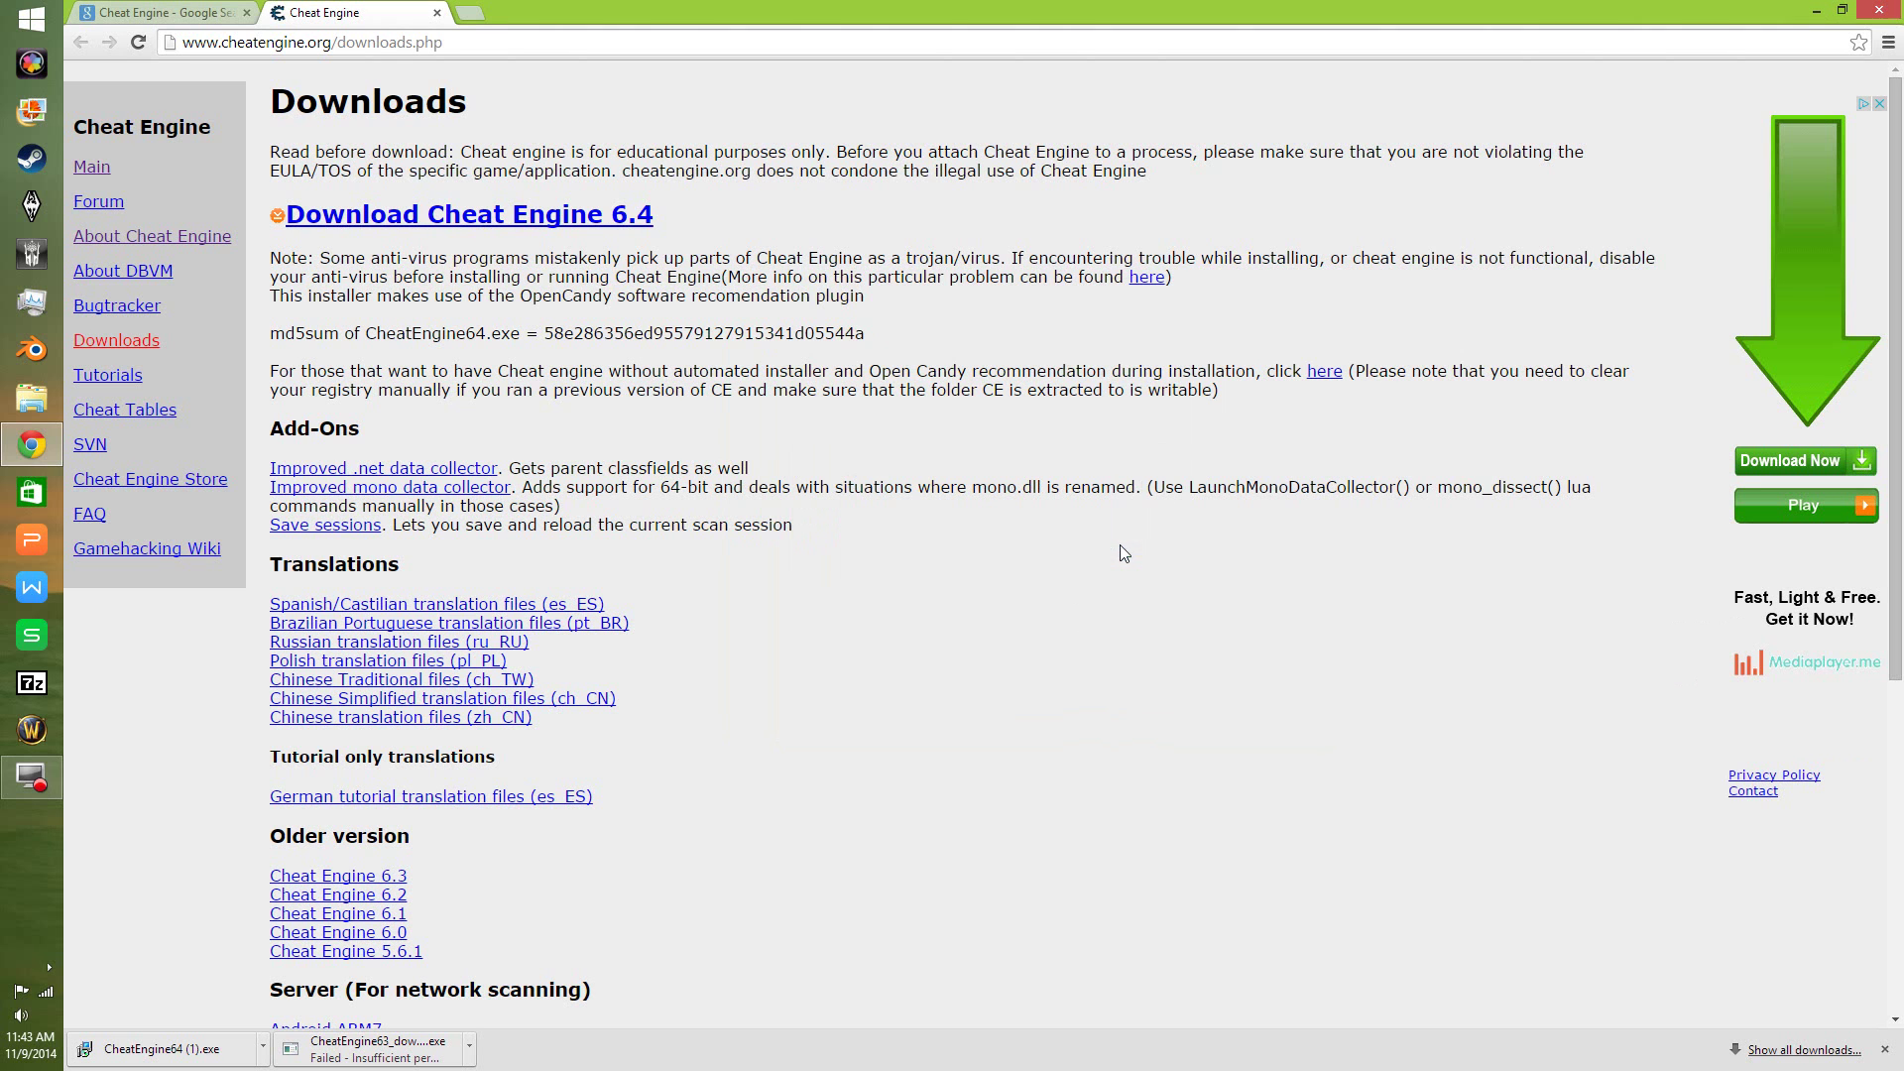
click(44, 833)
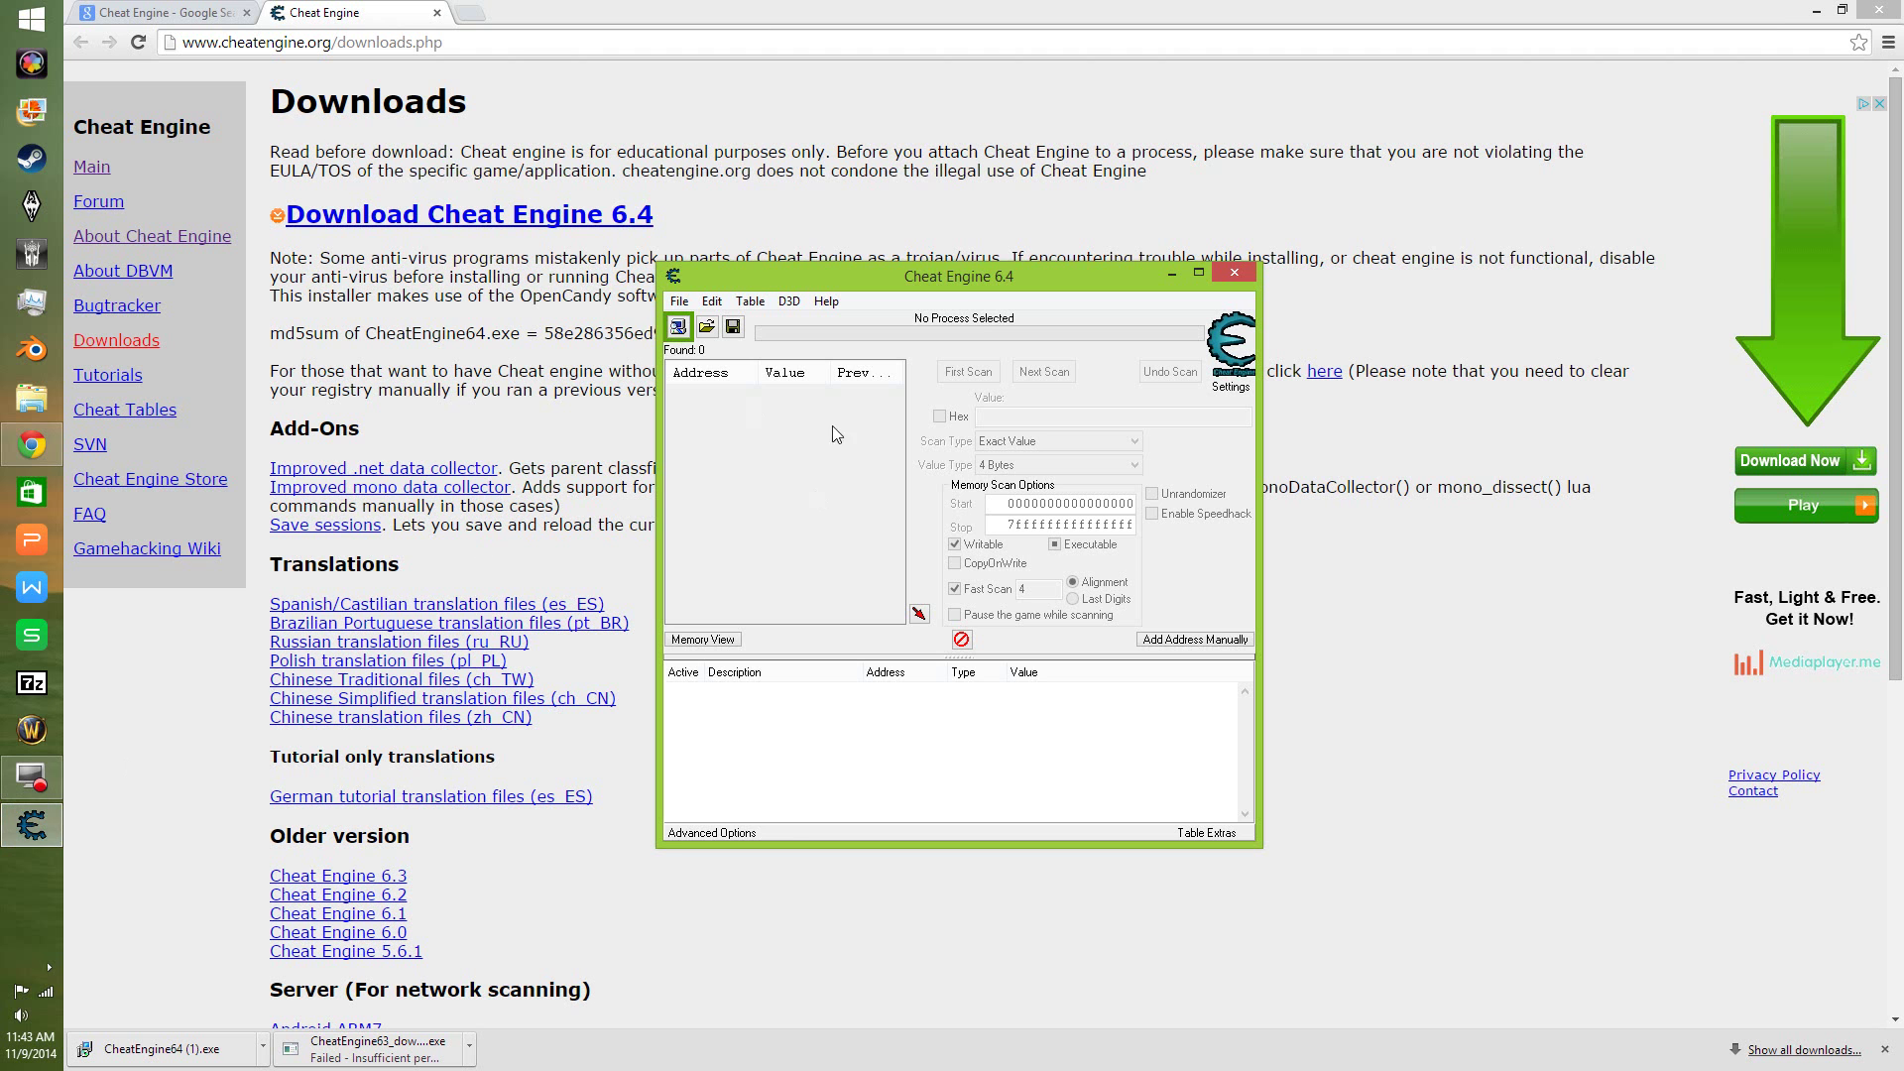
Minimize the browser and move the Cheat Engine window to the side of the desktop
drag(990, 282, 814, 288)
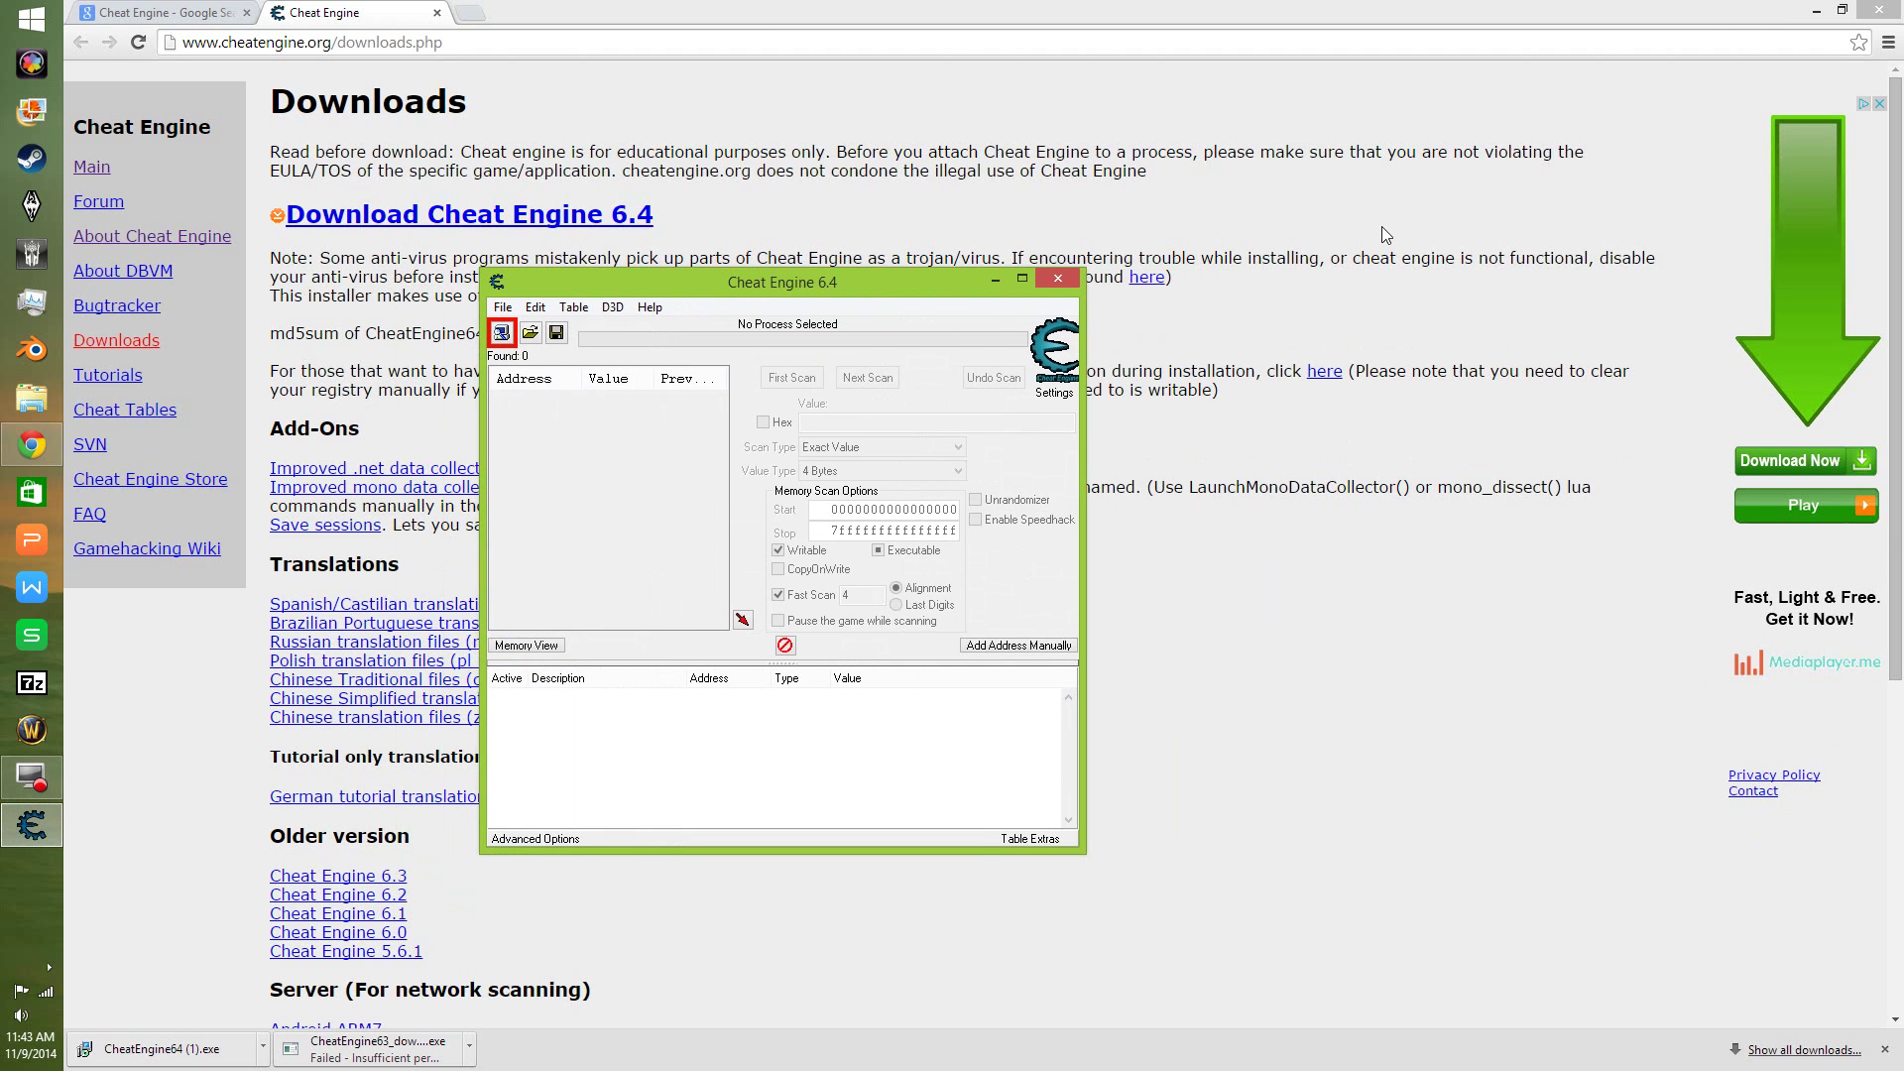
click(1817, 10)
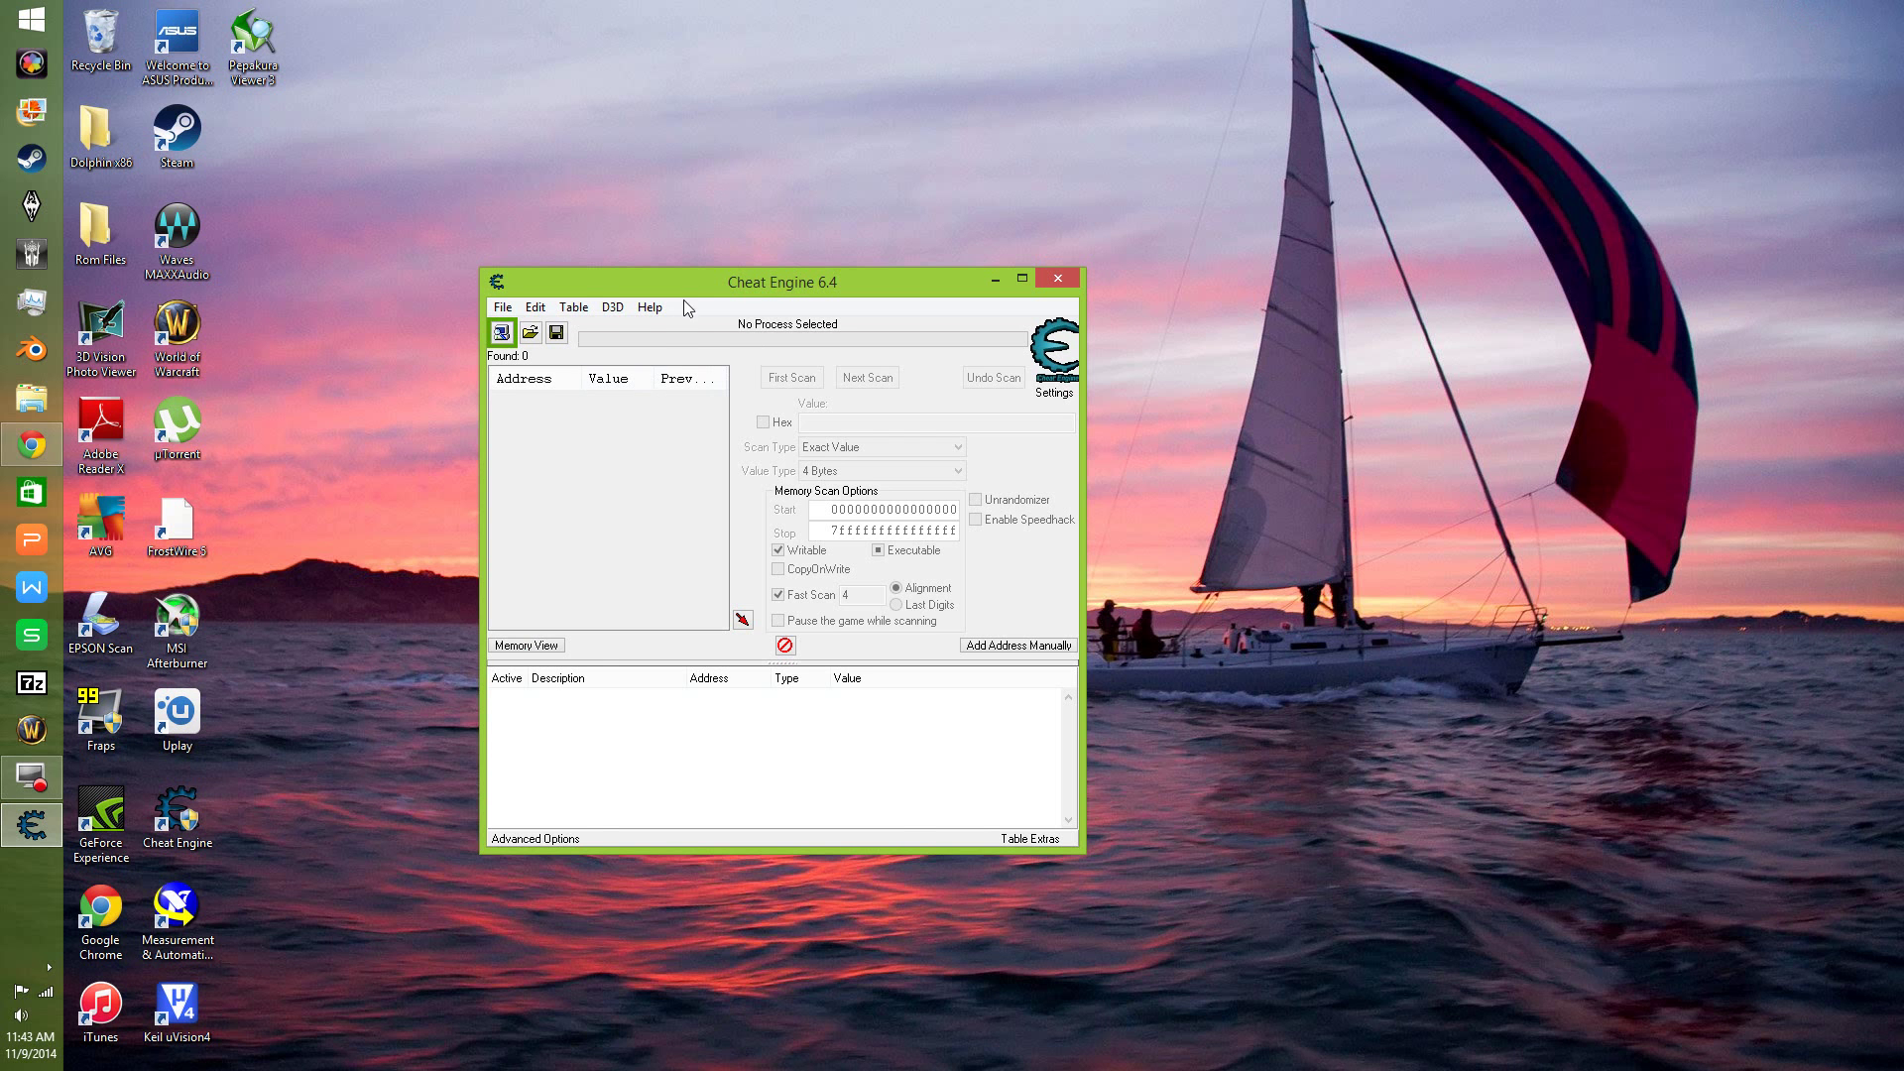
drag(615, 282, 296, 198)
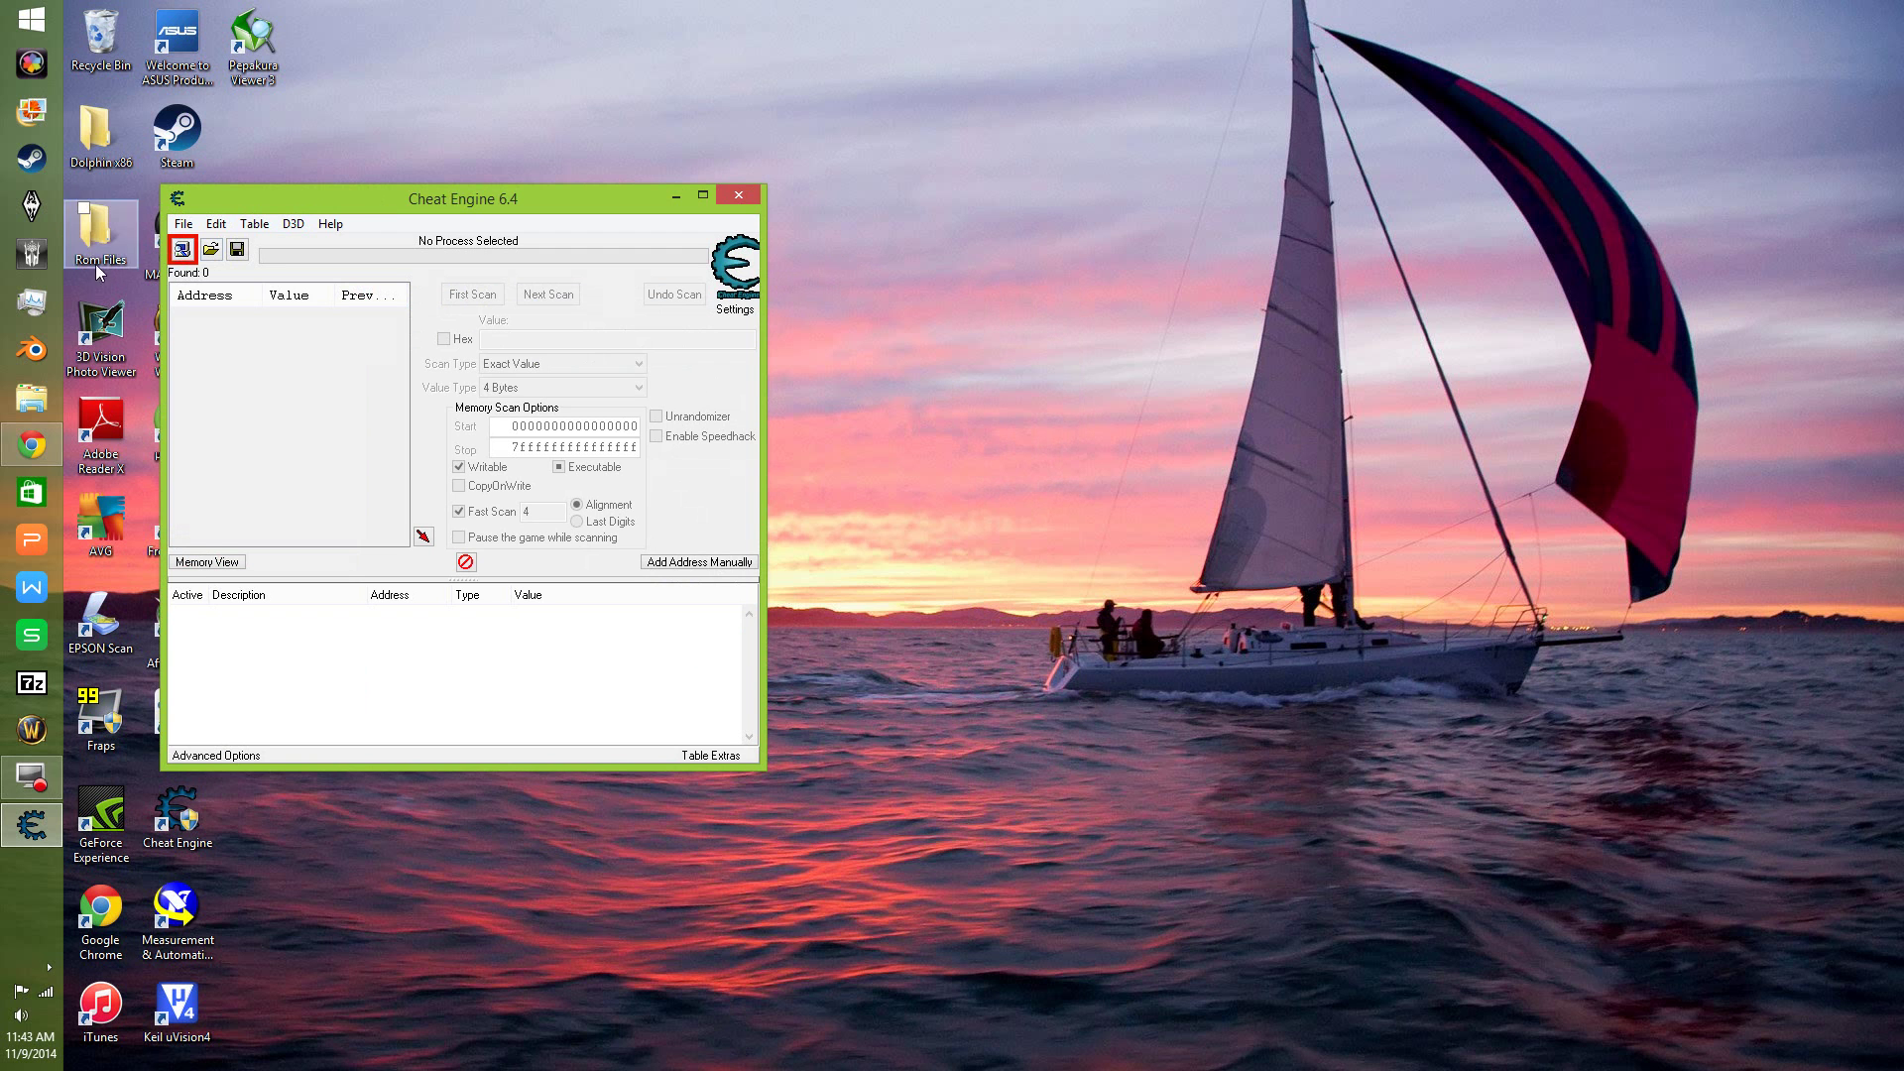
Switch to Steam, launch CastleMiner Z from the game library and minimize the Steam window
click(31, 156)
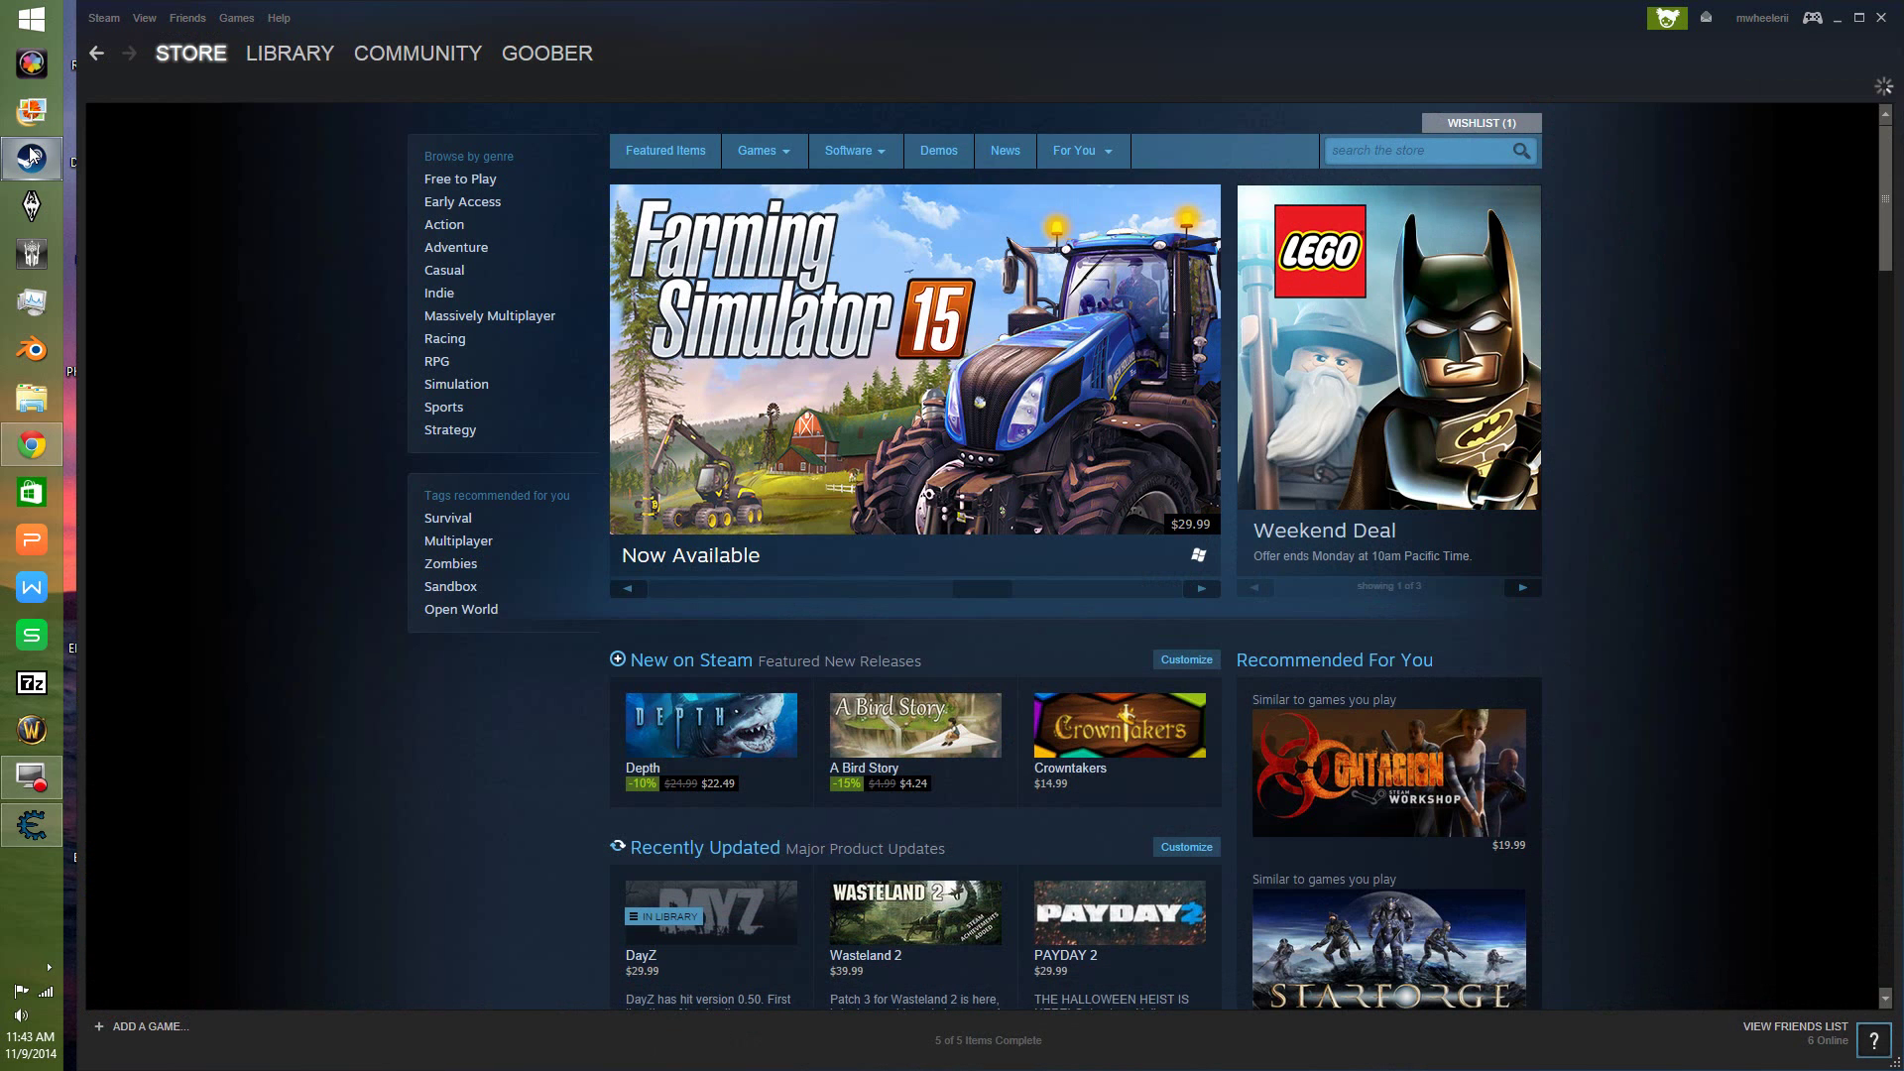
click(275, 62)
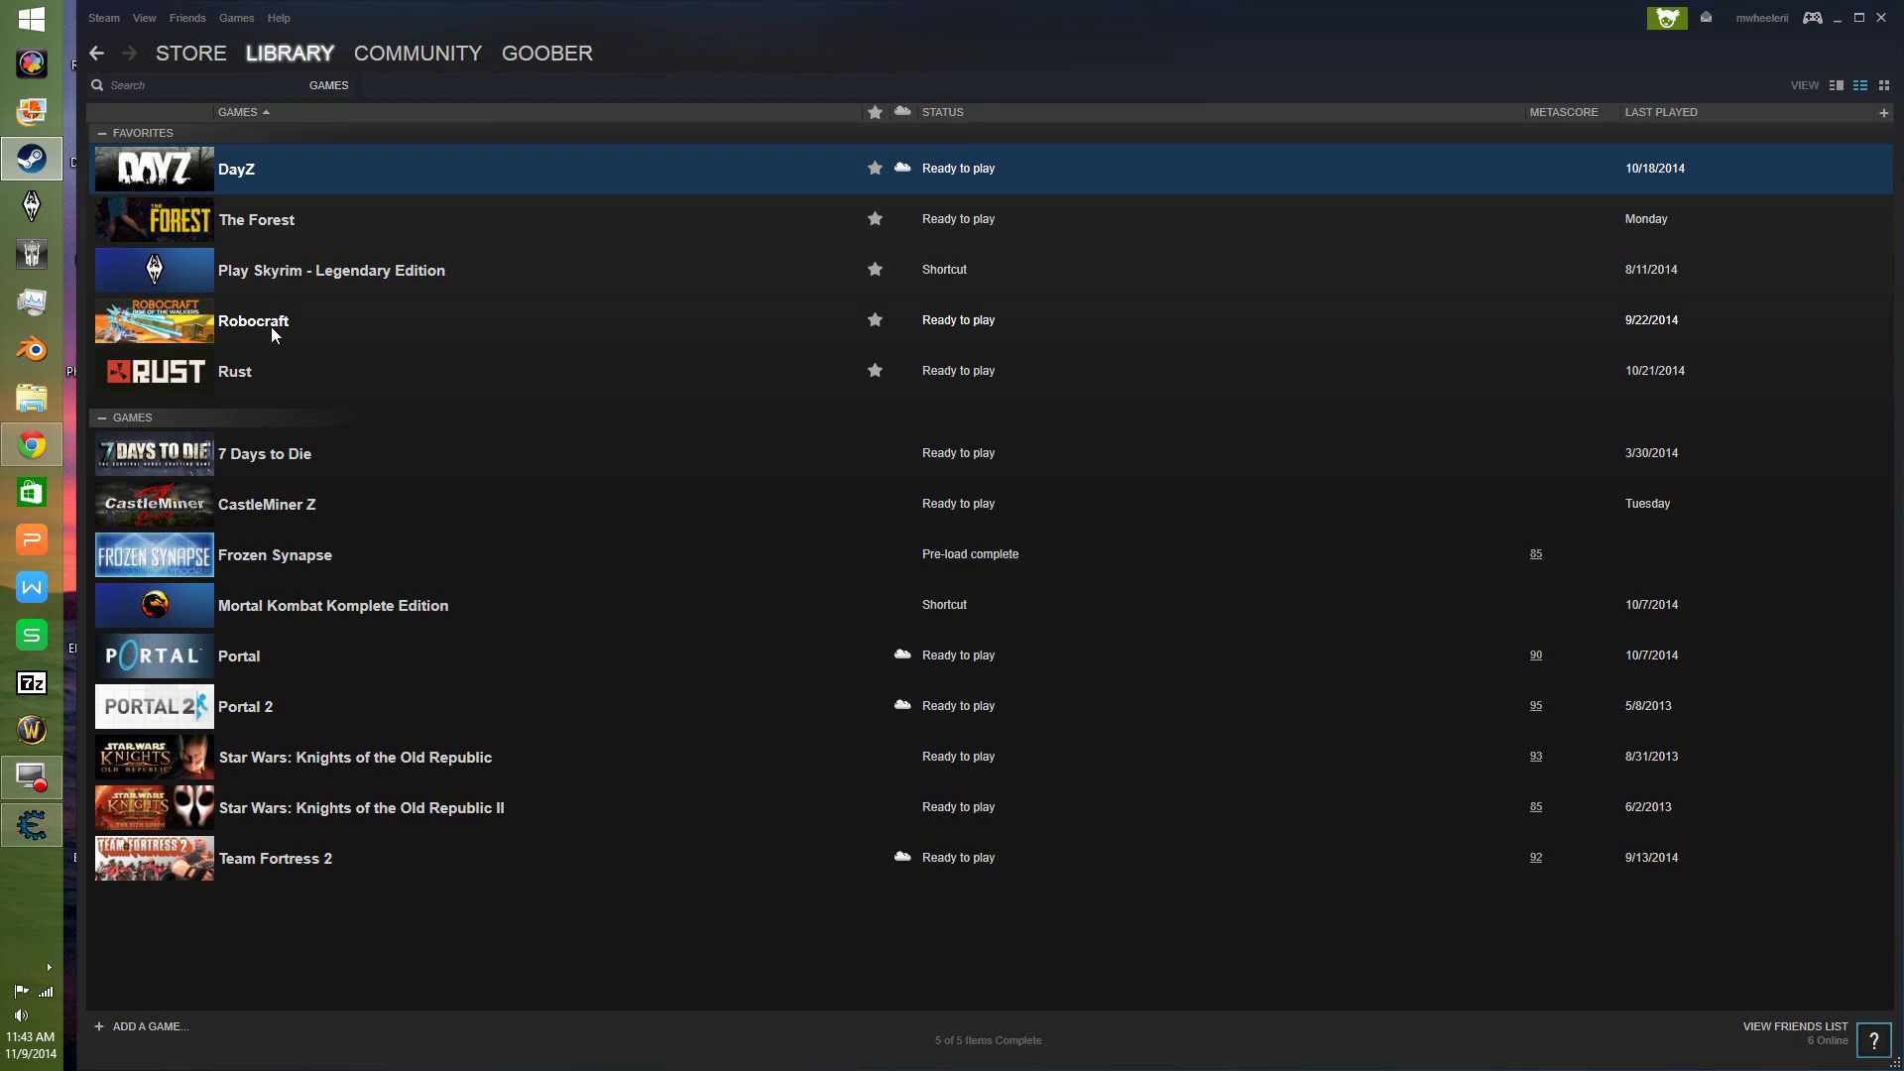
click(260, 502)
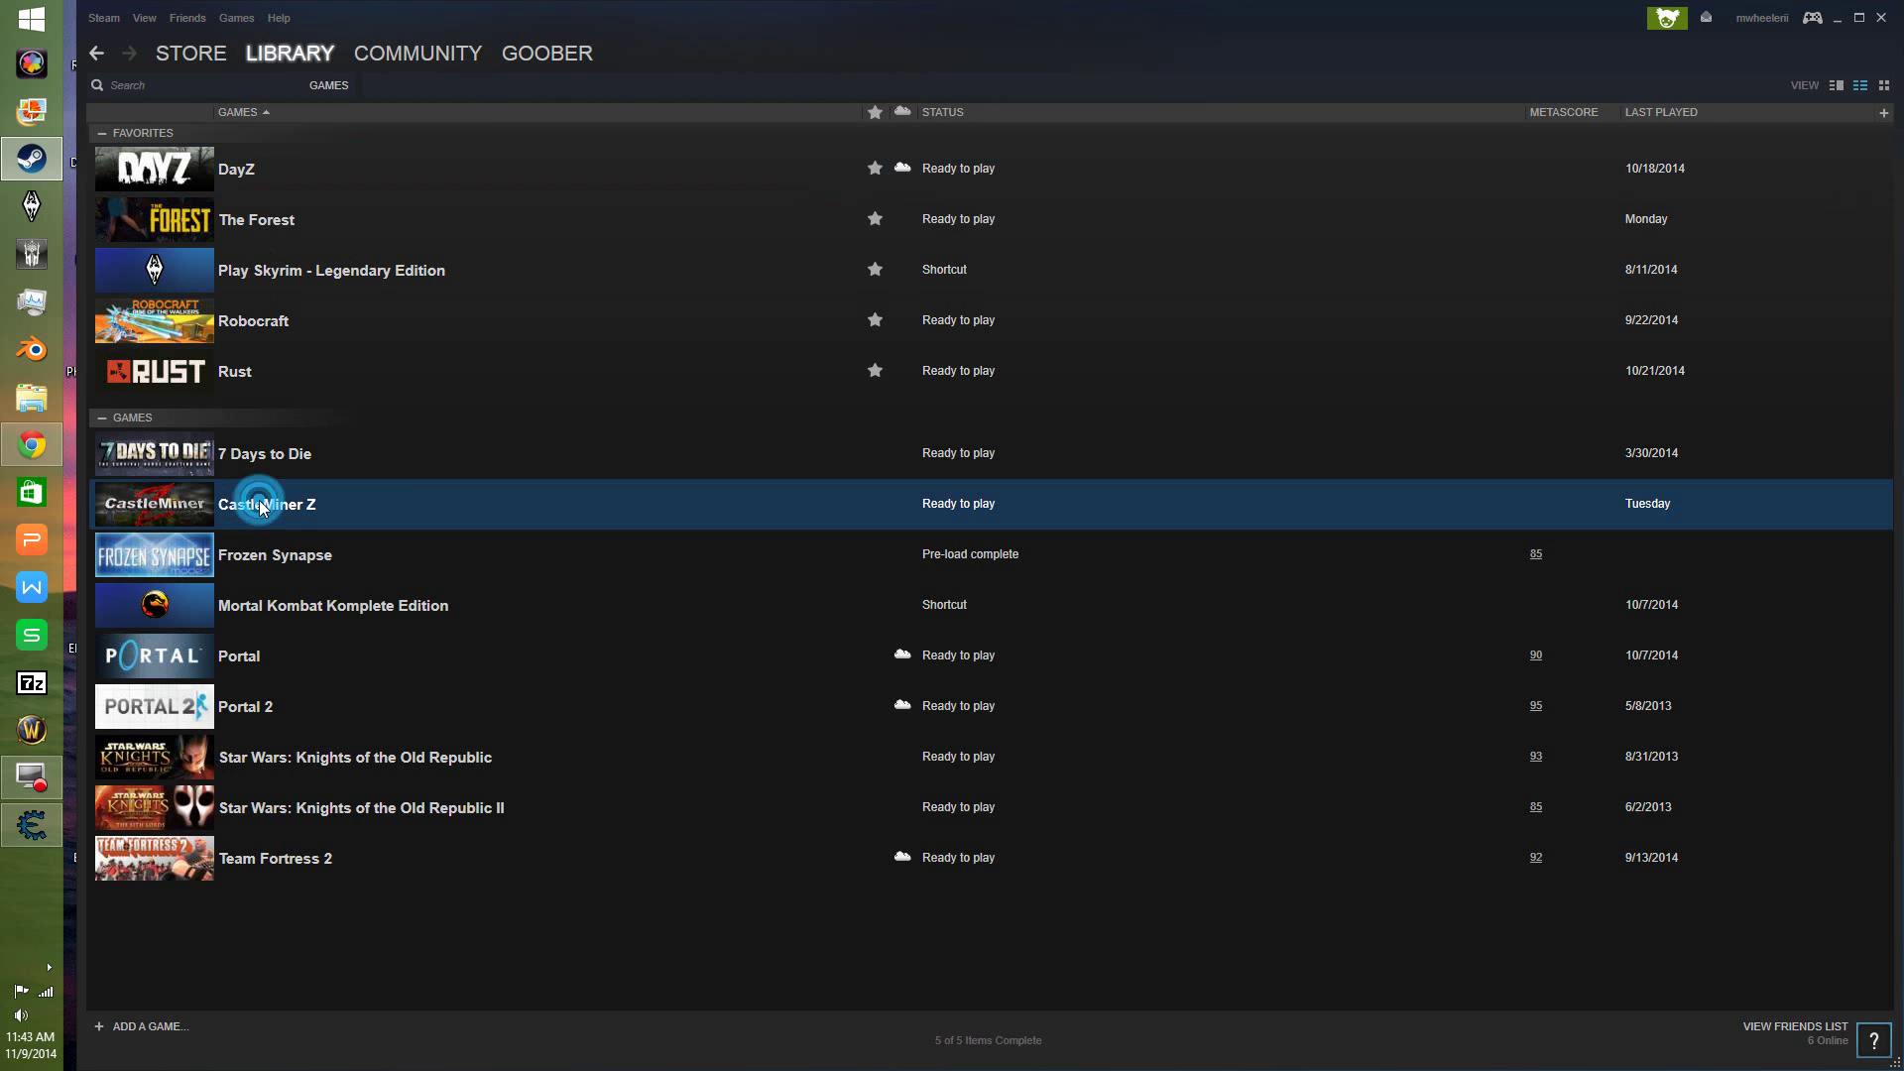
click(1837, 20)
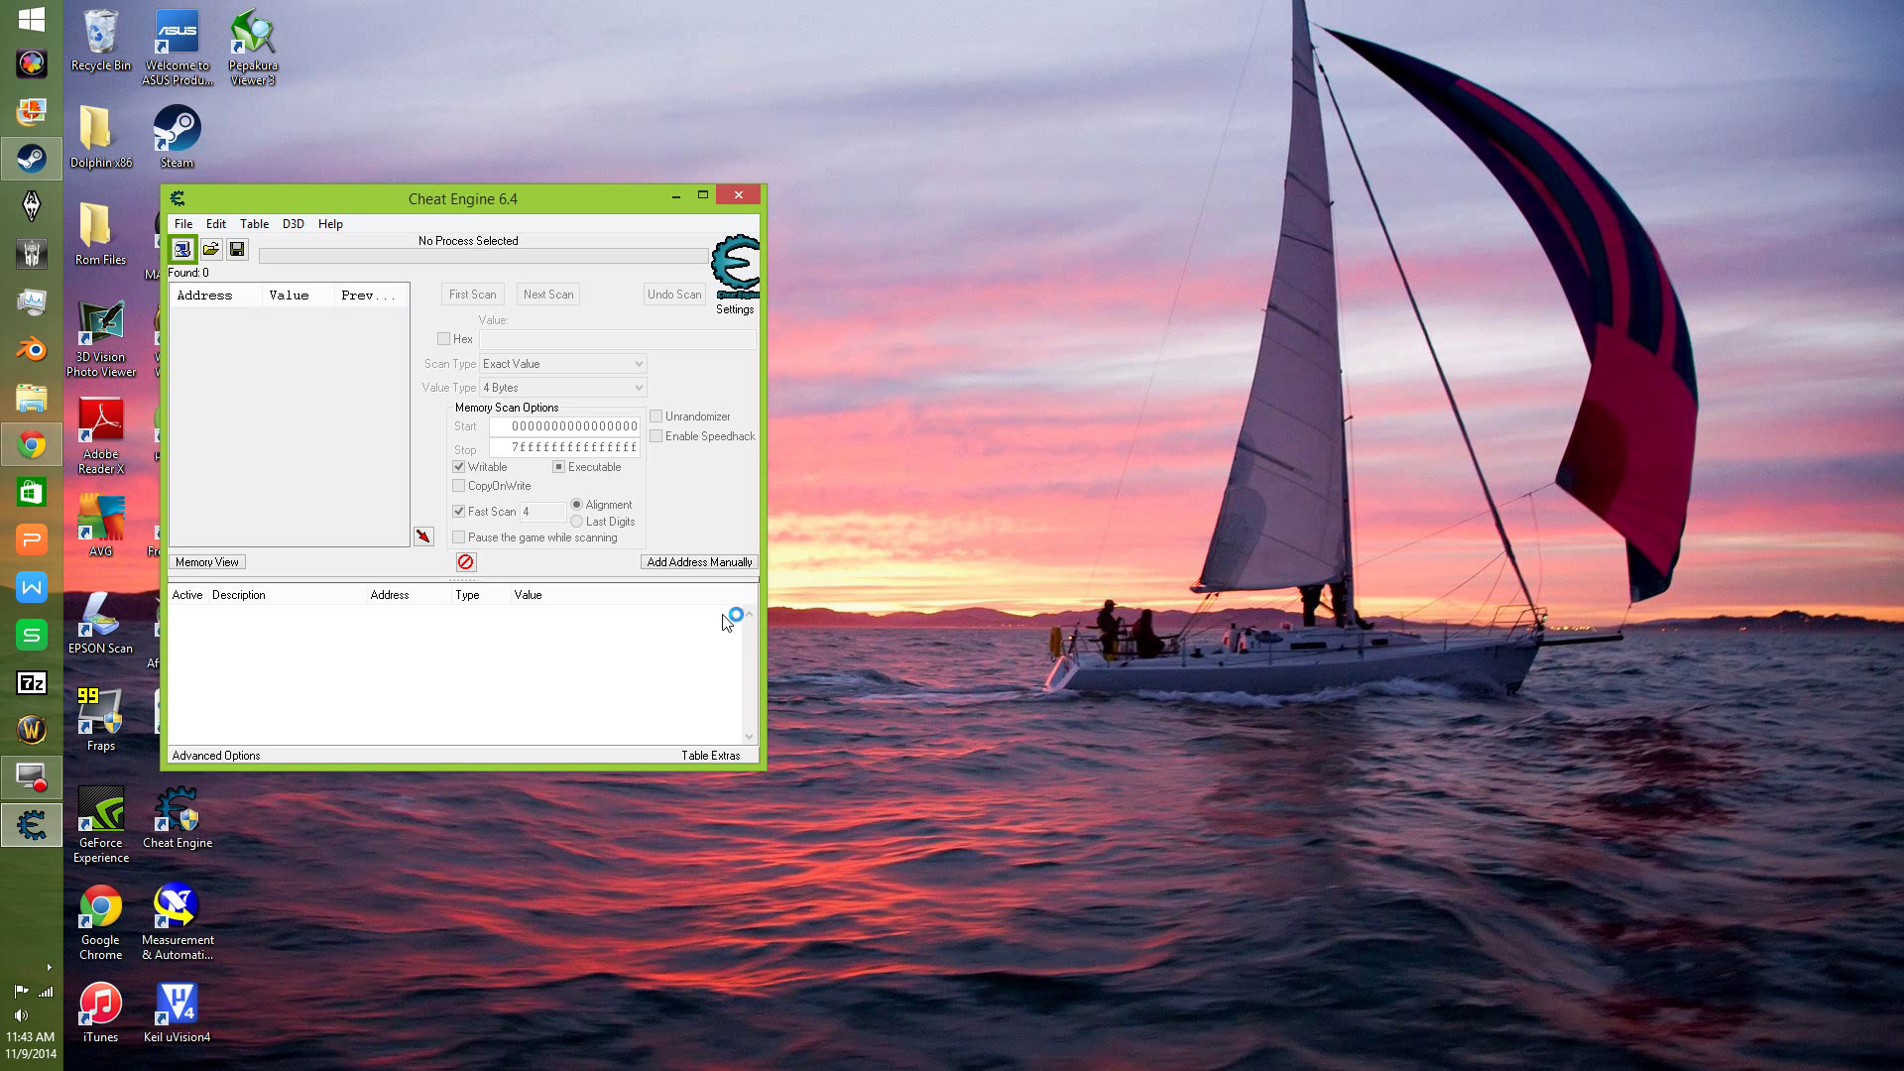